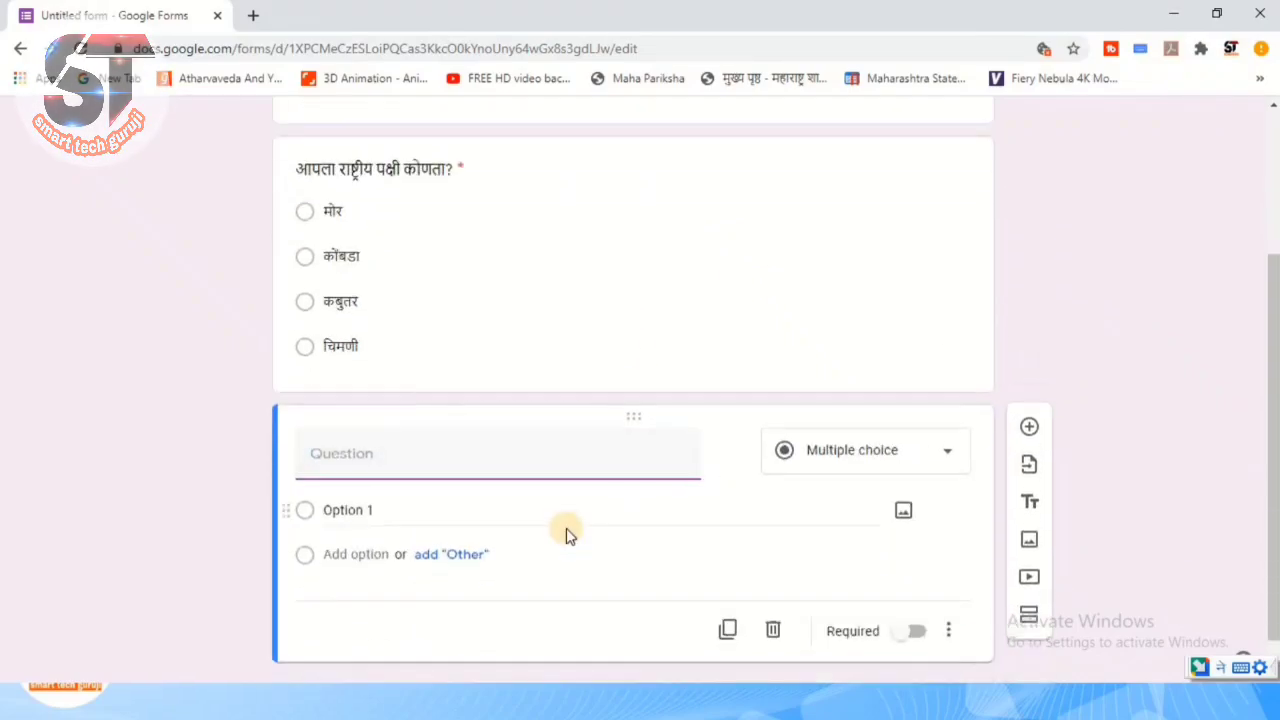
Step: Enter "२) अबक" as the text of the new multiple choice question
type("२)")
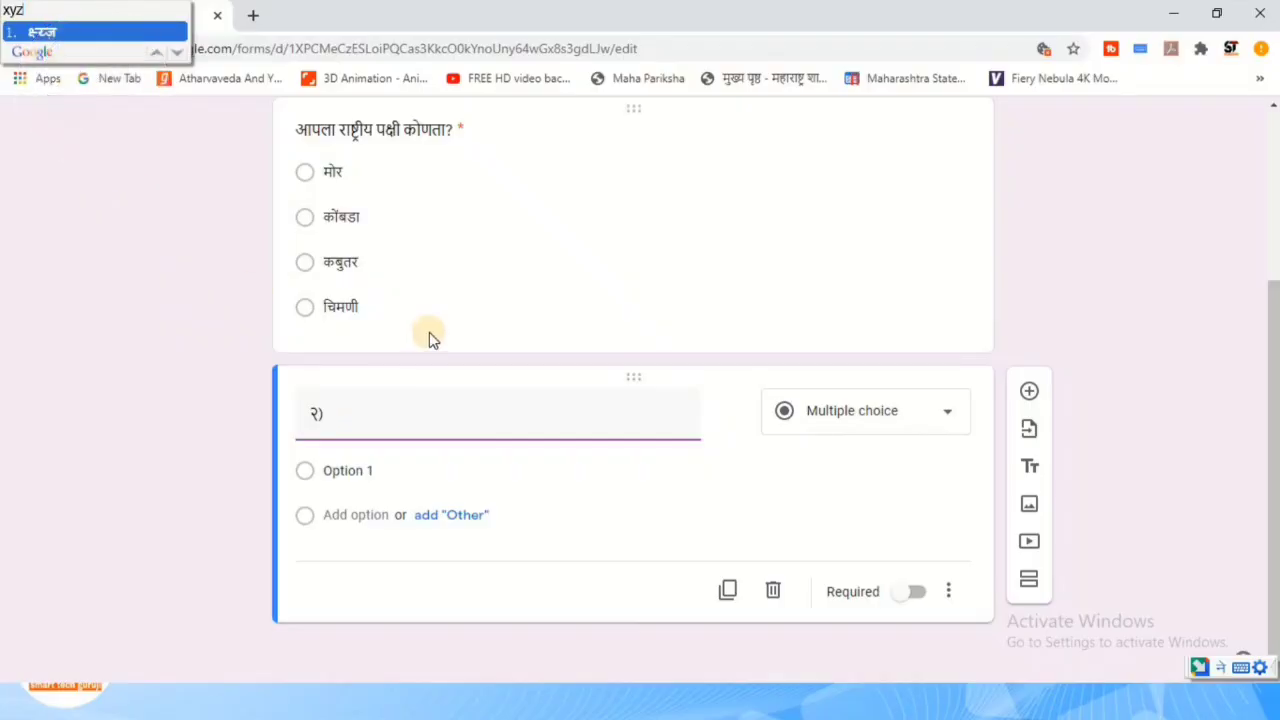
key("BackSpace")
key("BackSpace")
key("BackSpace")
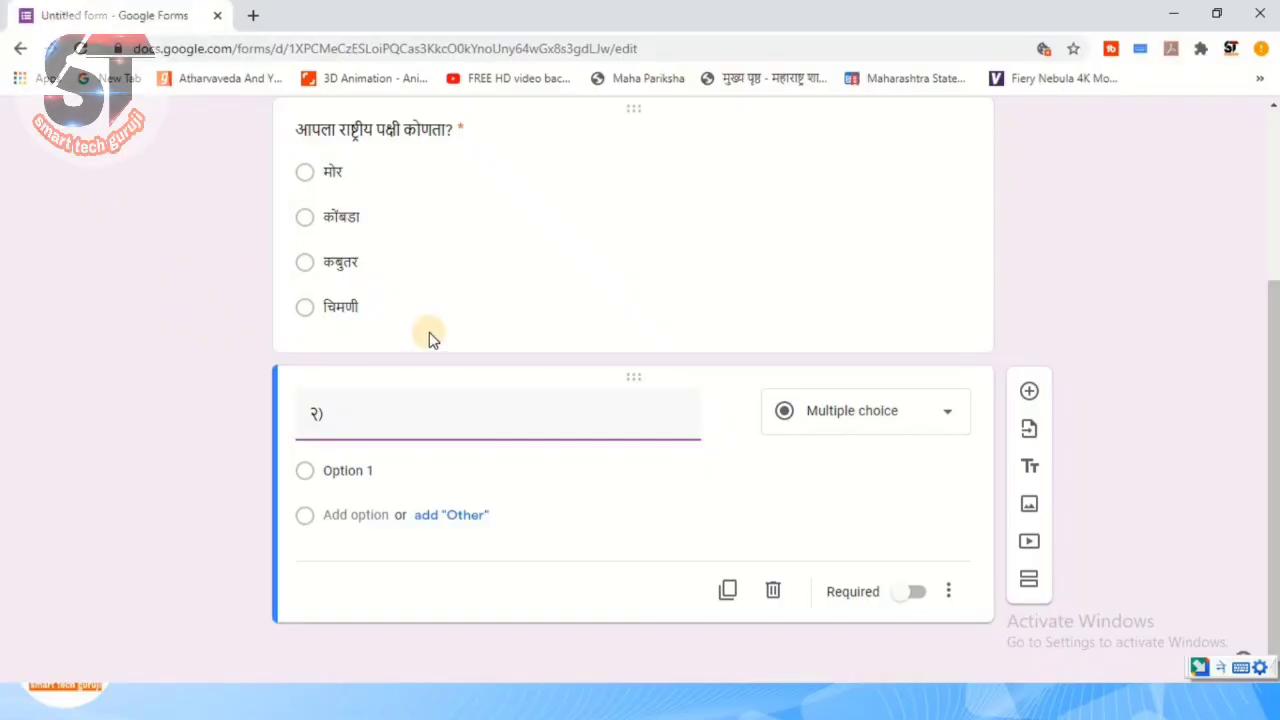
type("x")
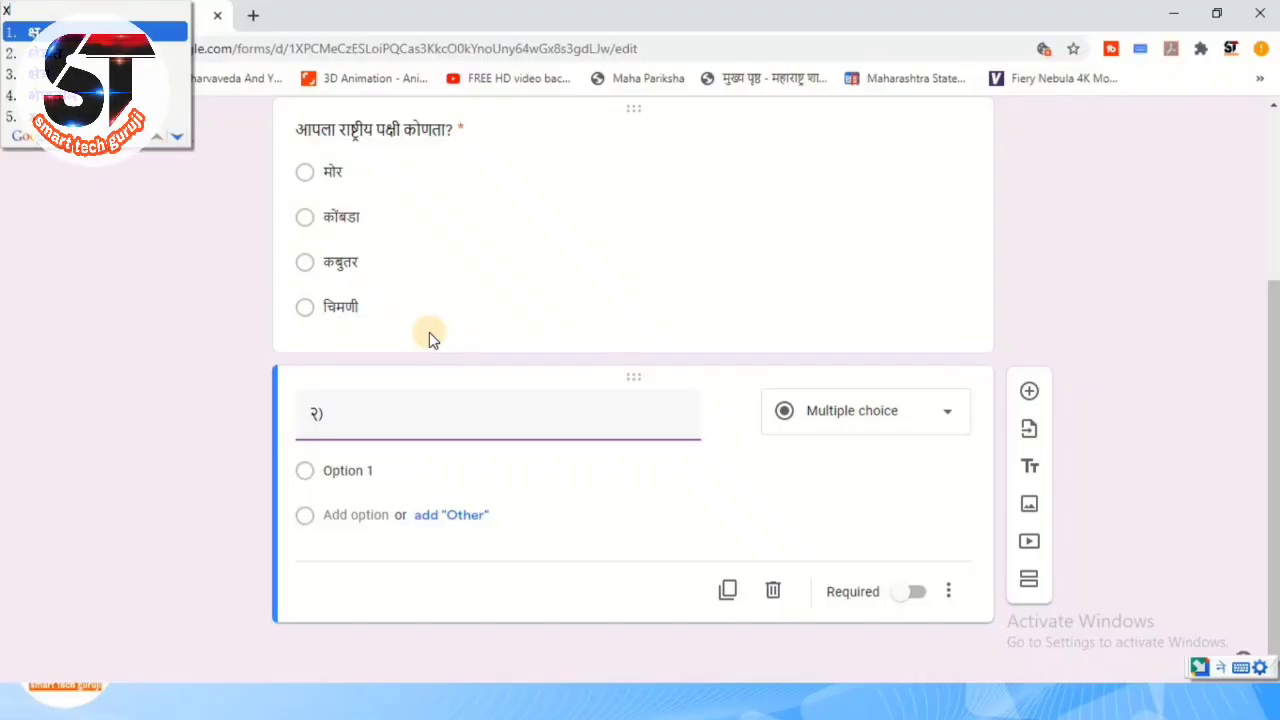
key("BackSpace")
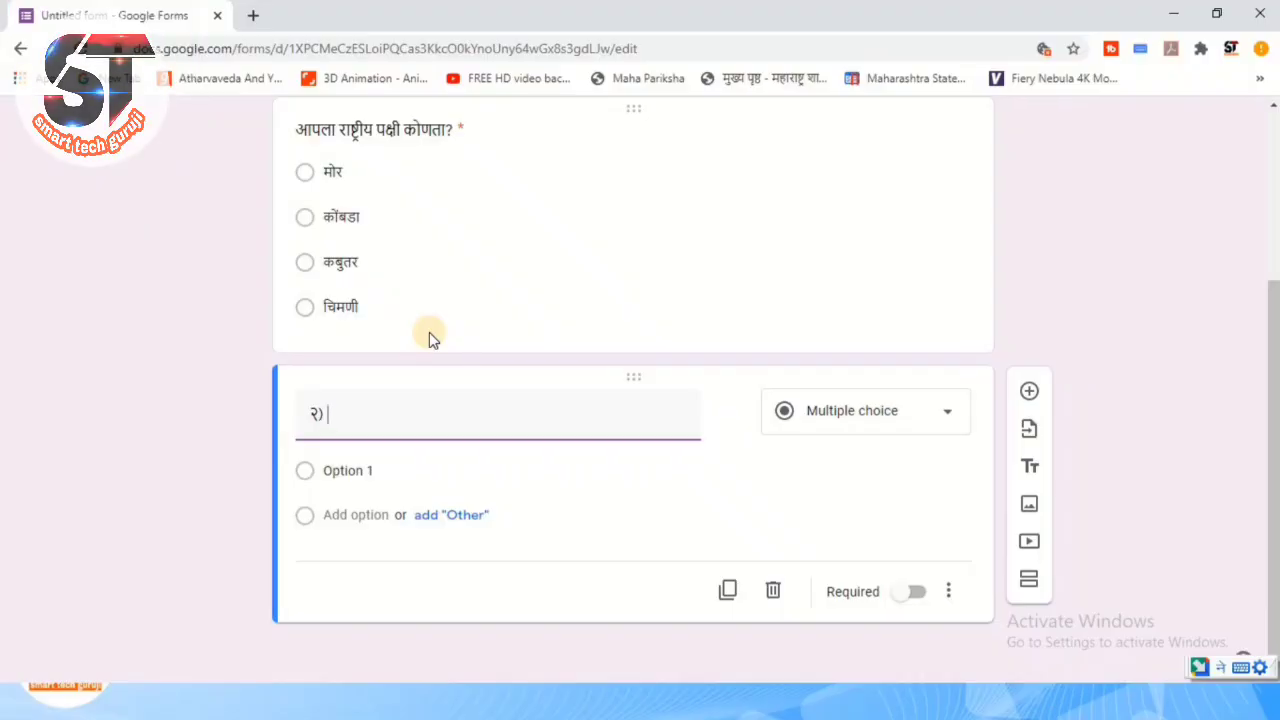
type("abk")
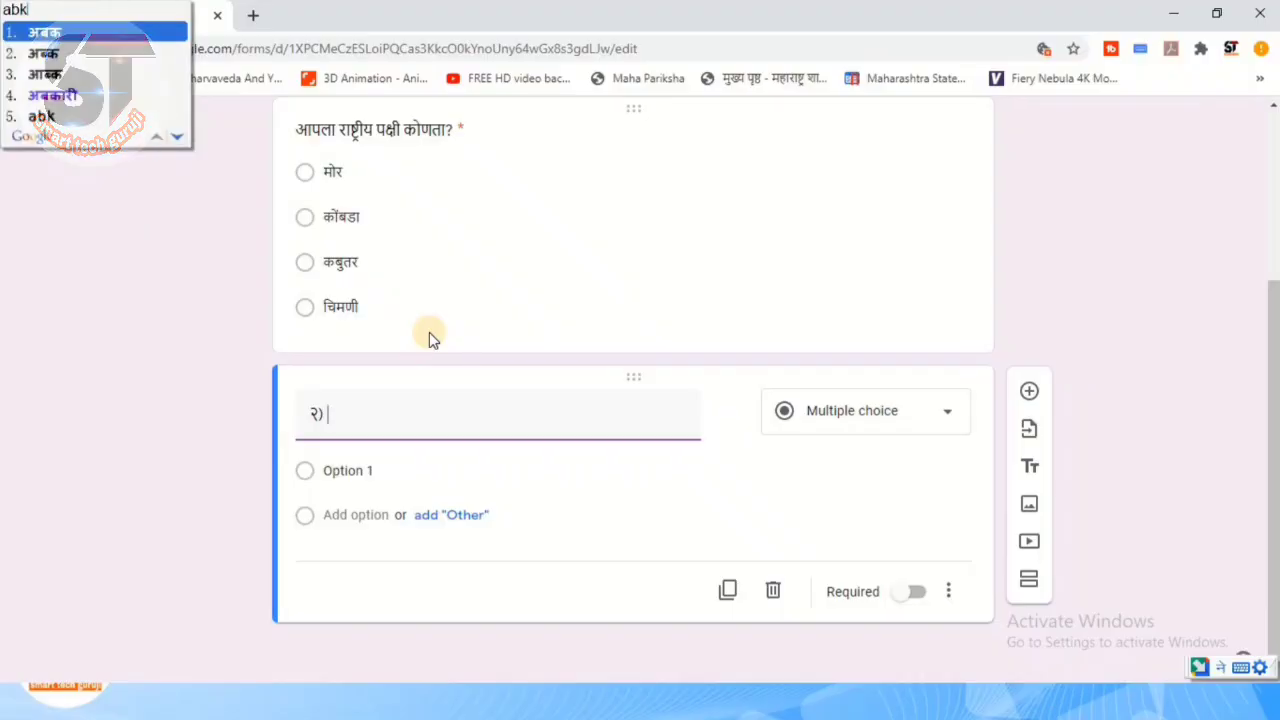
key("space")
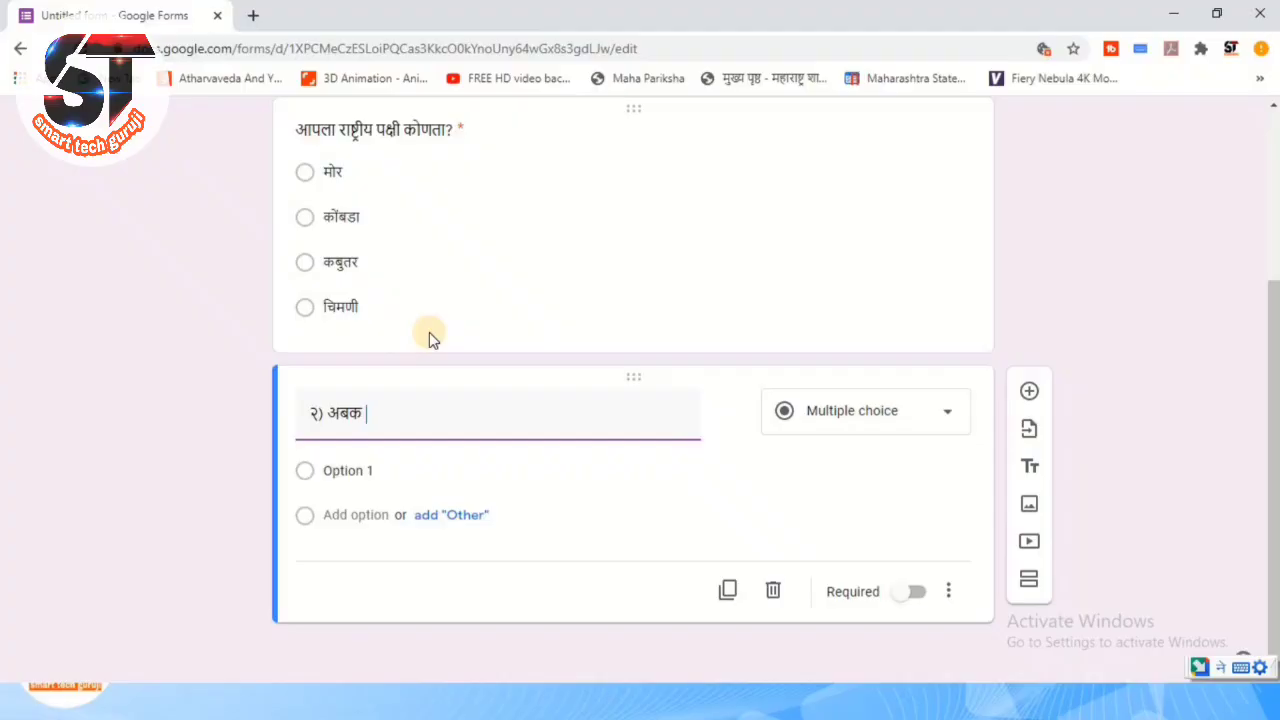
Step: Give question २ four choices, Option 1 to Option 4, without an "Other" choice, and make the question required
left_click(460, 516)
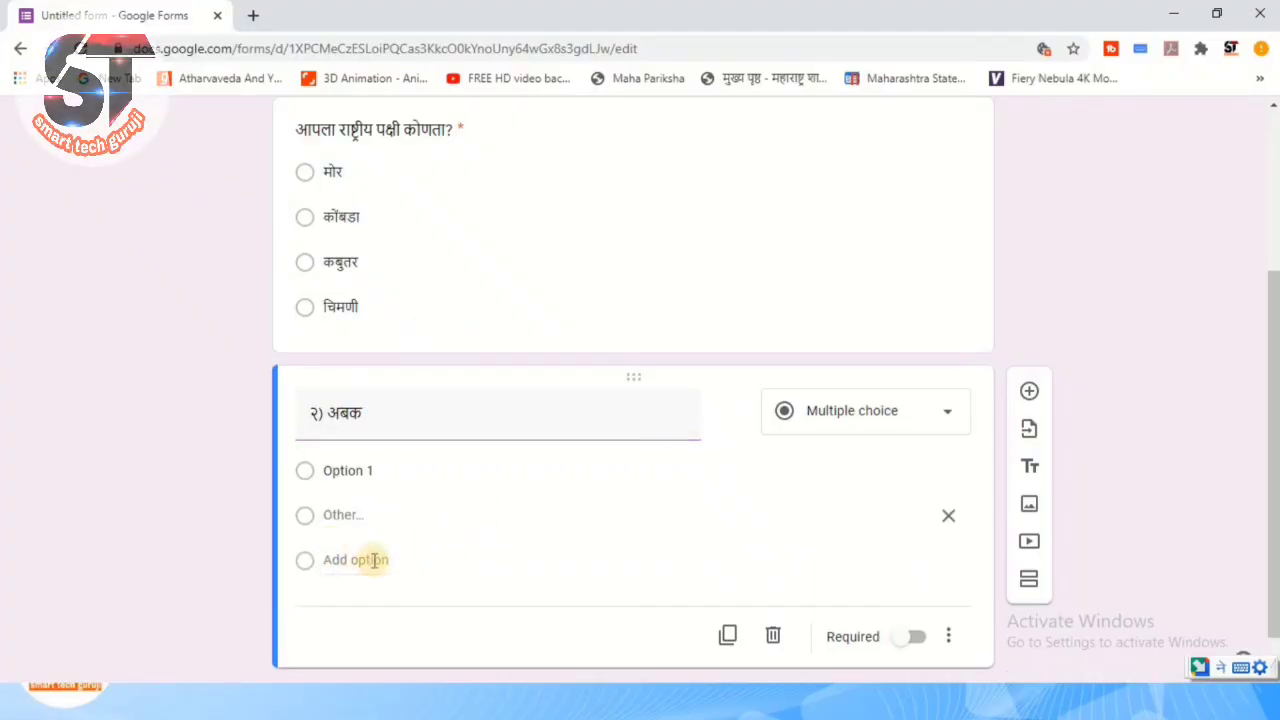
left_click(350, 562)
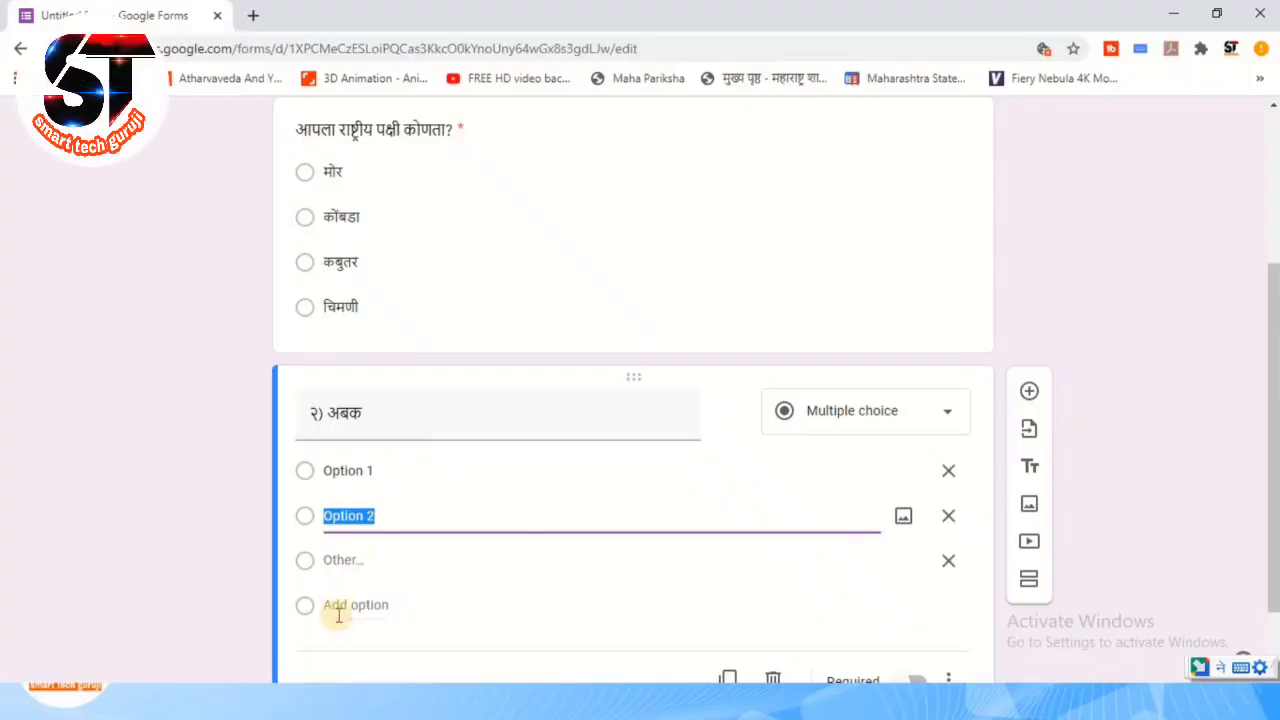
left_click(338, 610)
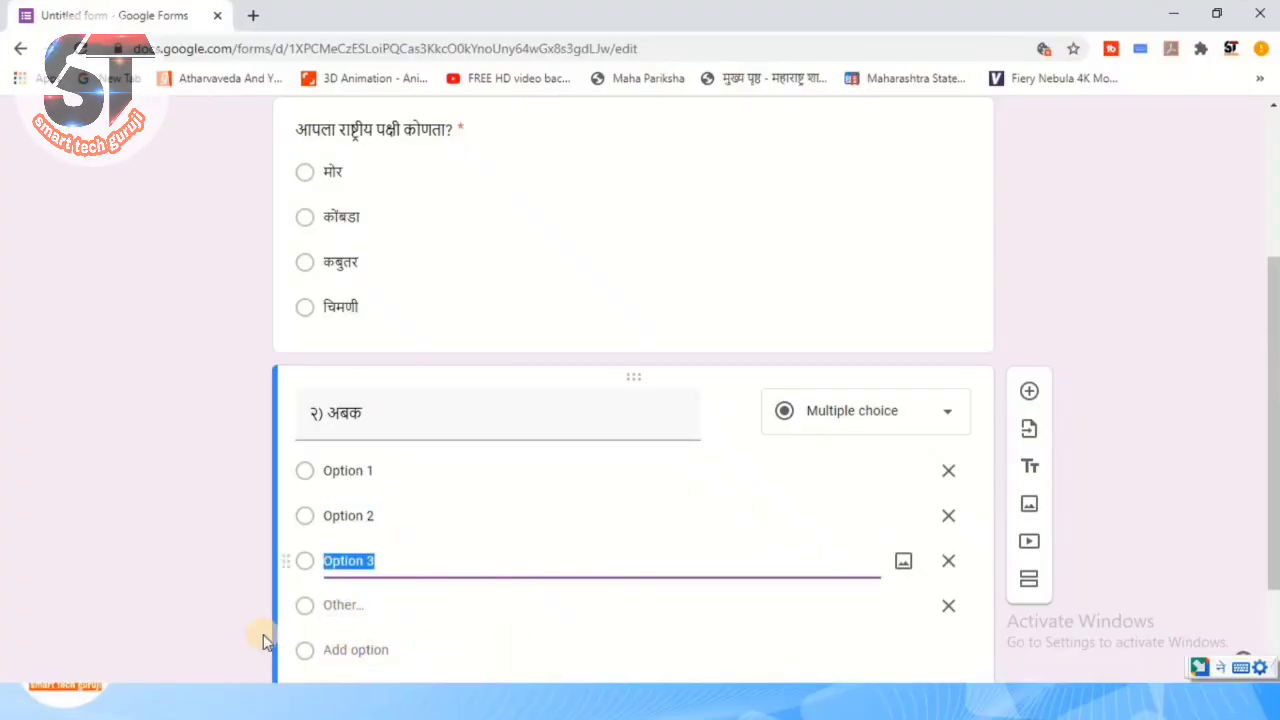
left_click(343, 649)
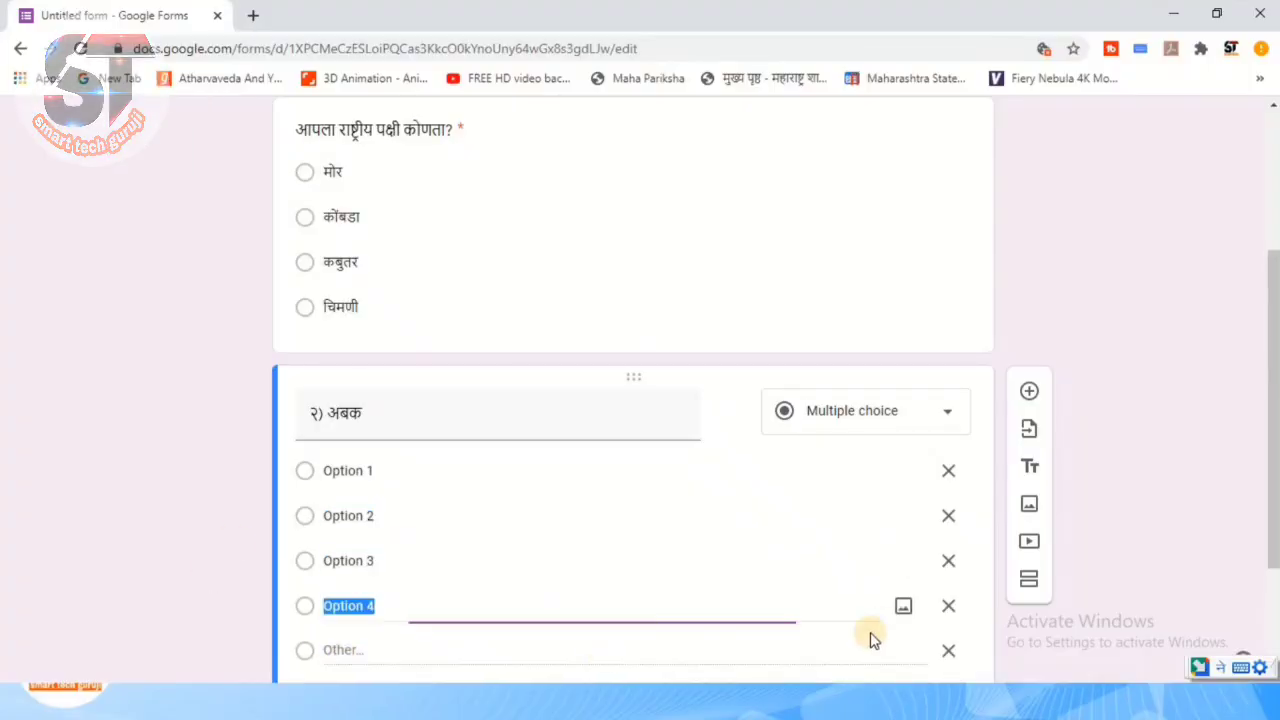
left_click(951, 658)
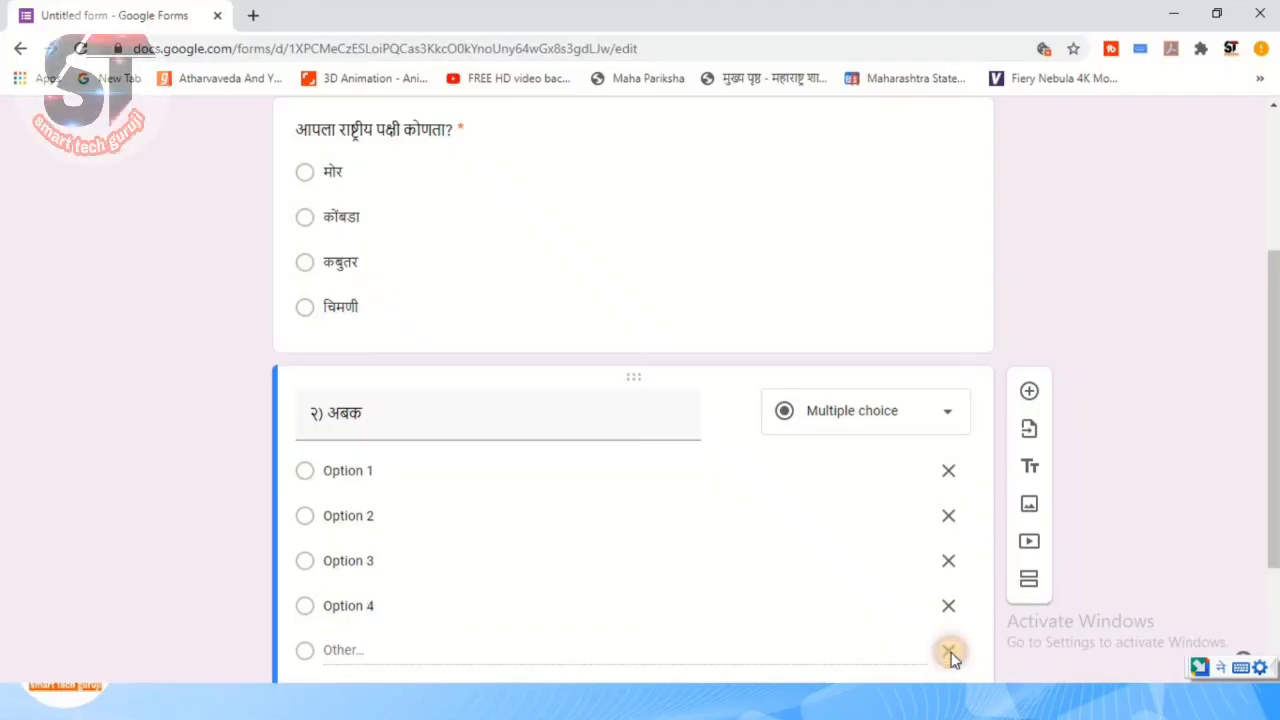
scroll(390, 450, "down", 2)
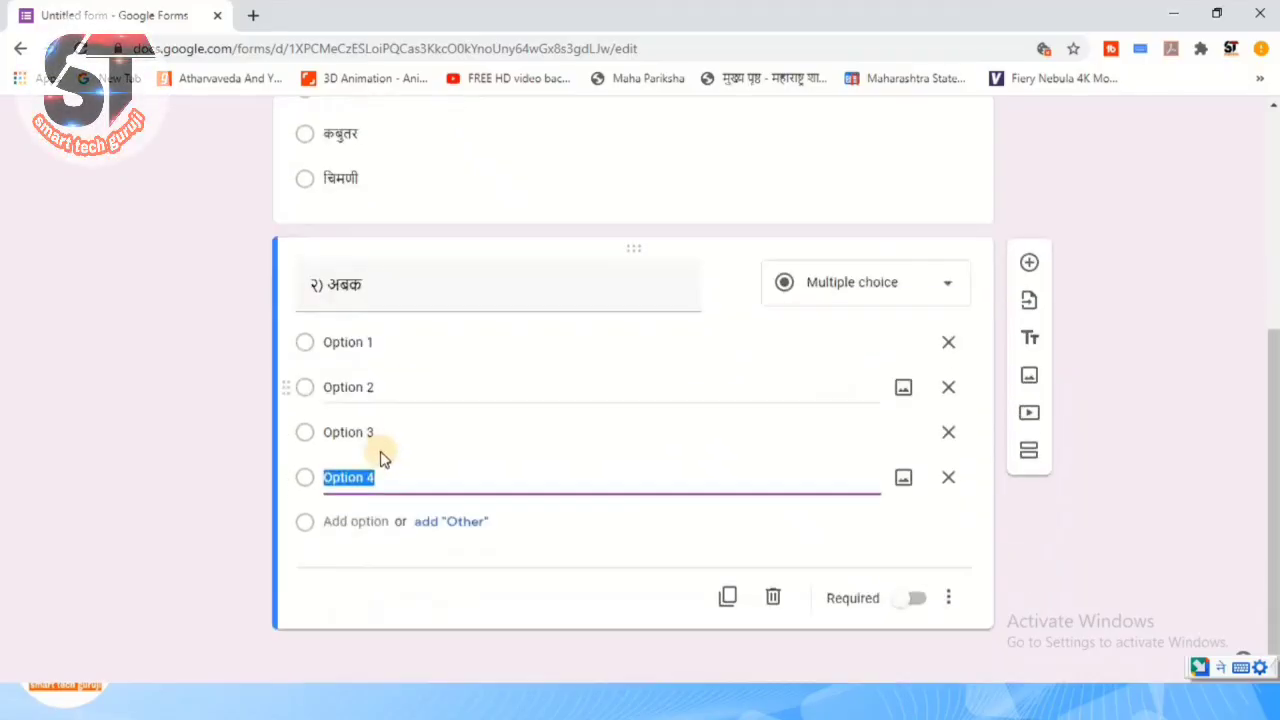
left_click(914, 591)
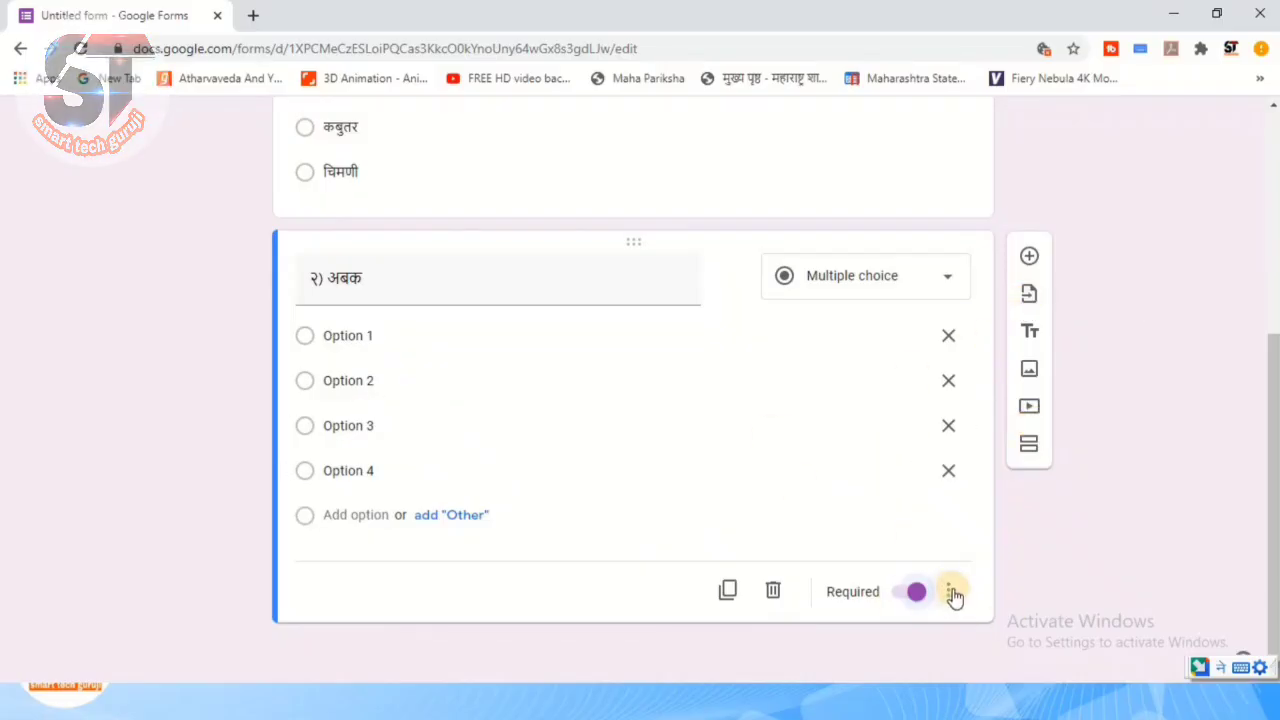
Step: Add a third question with the text "३) अबक" and the Short answer type
scroll(617, 330, "up", 3)
scroll(671, 503, "down", 2)
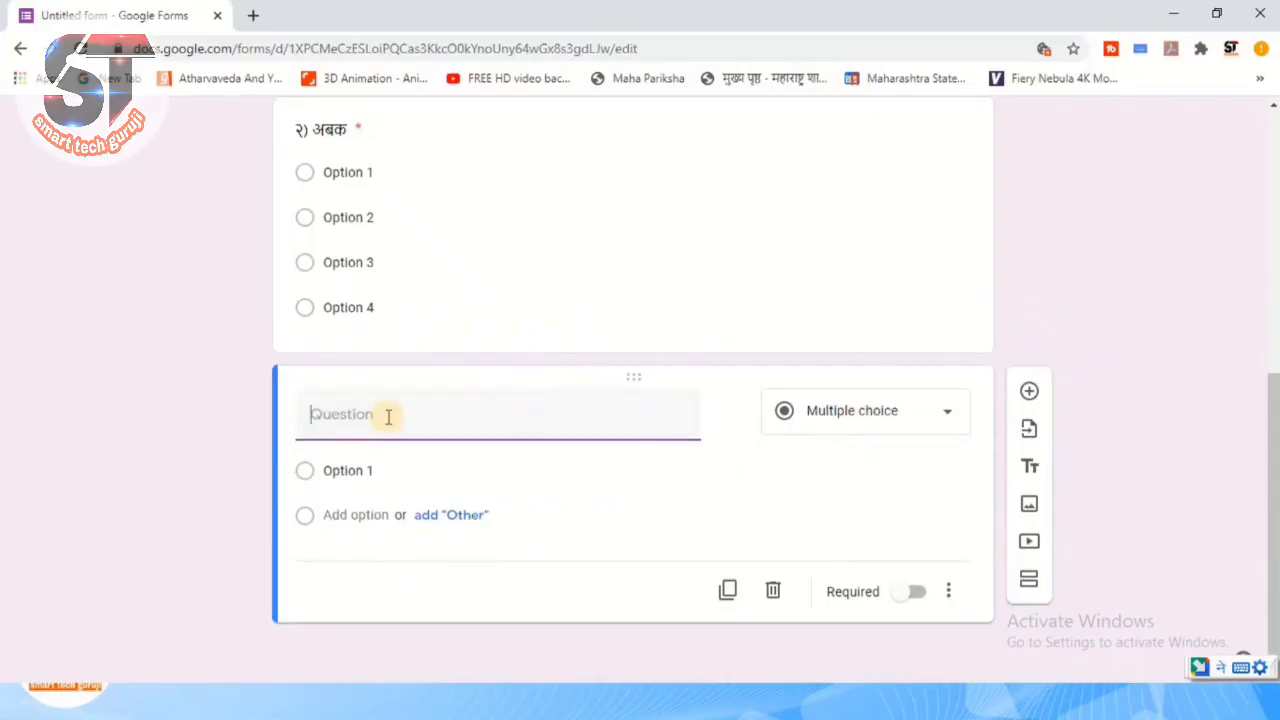
left_click(346, 420)
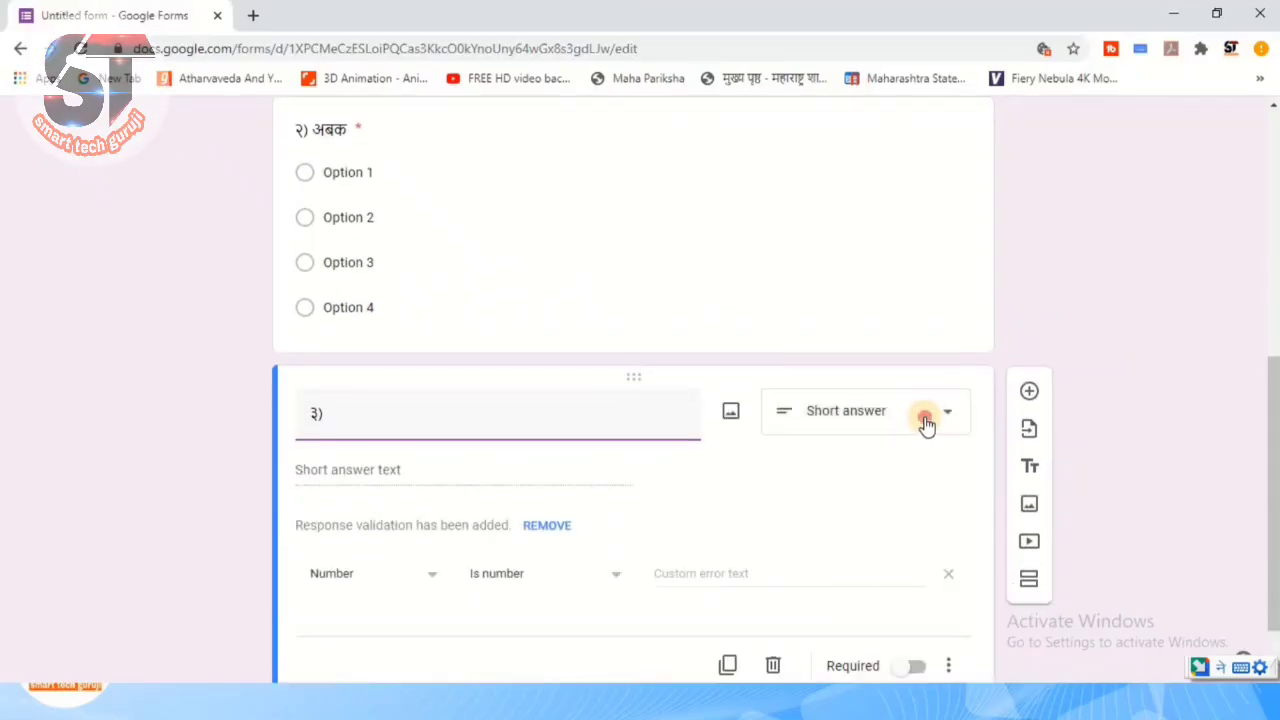
left_click(924, 422)
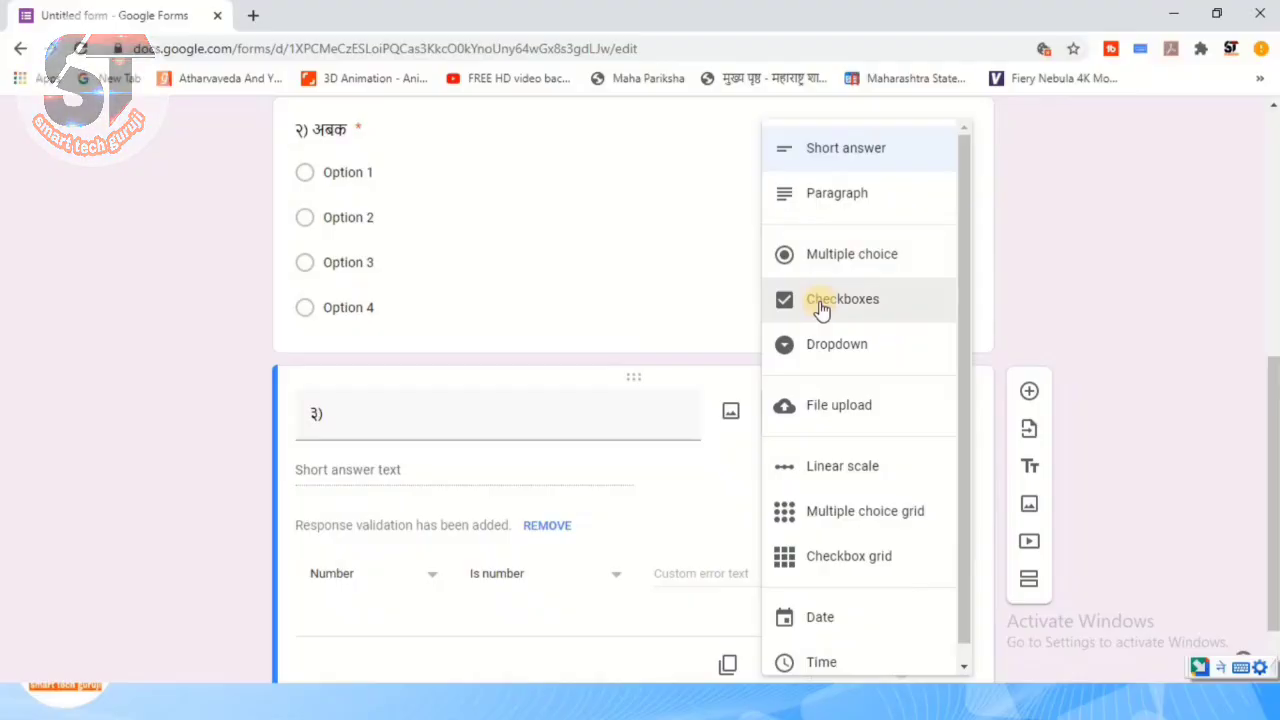
left_click(836, 160)
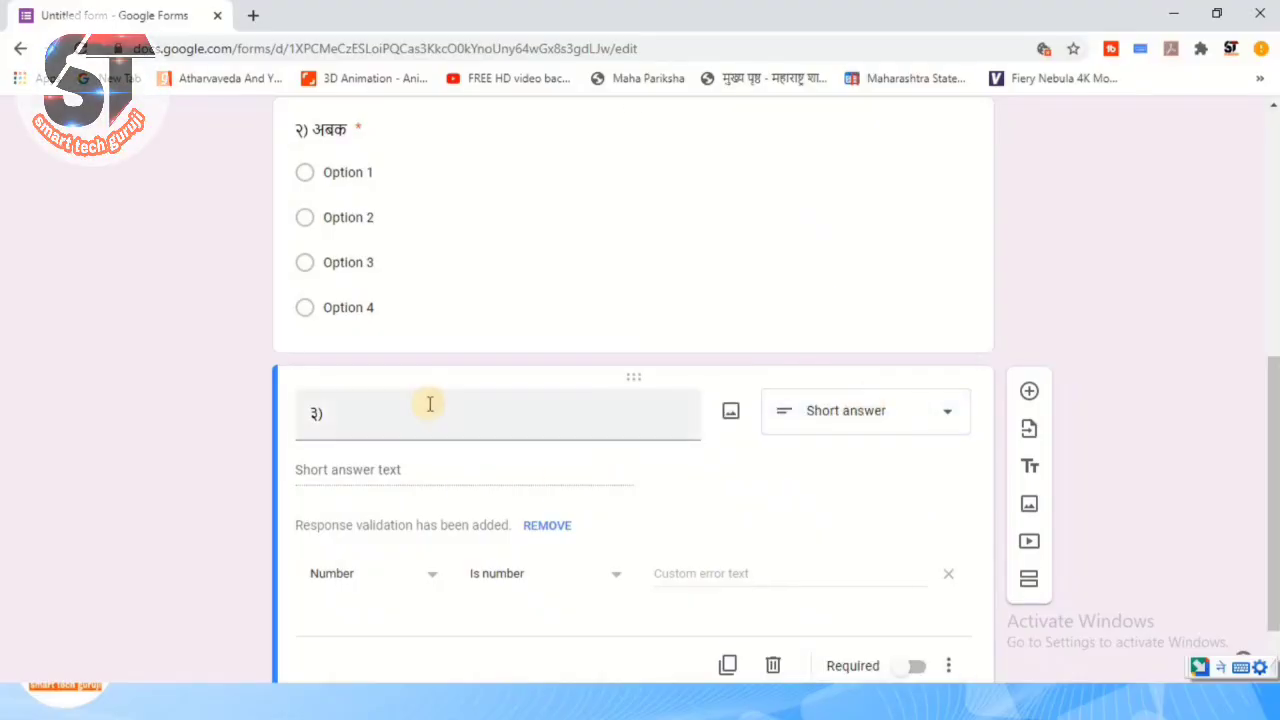
double_click(372, 420)
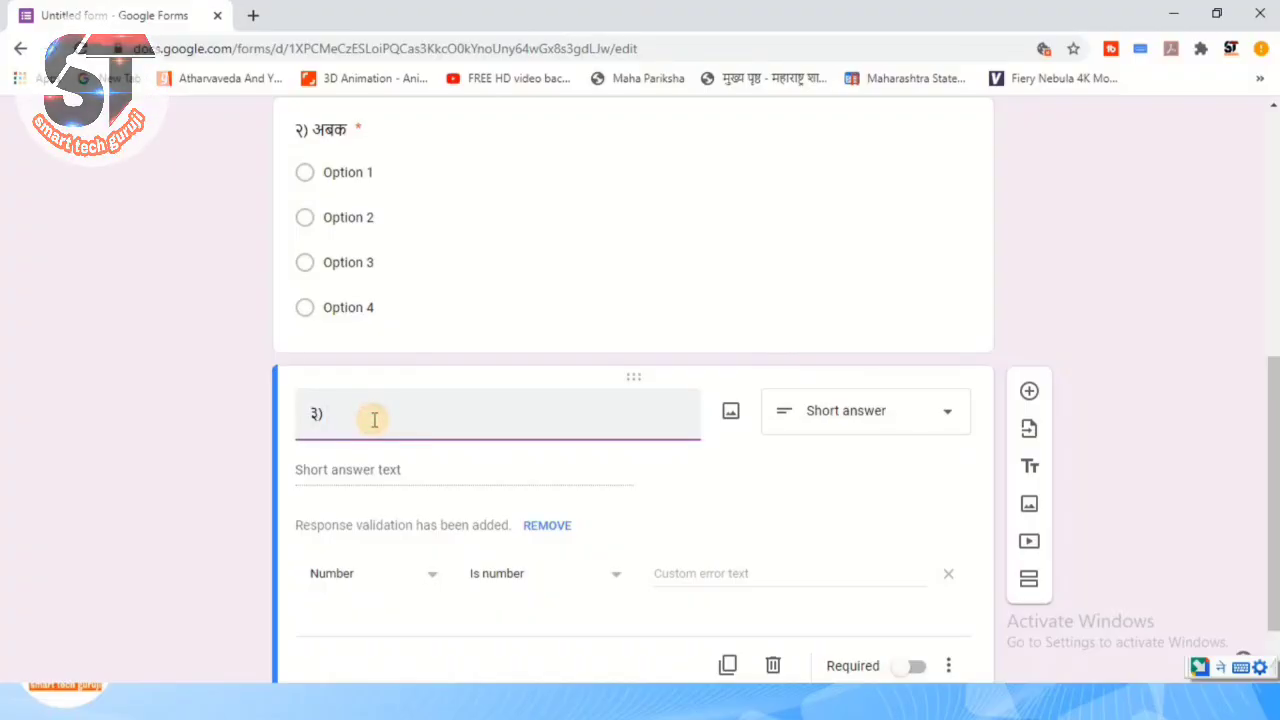
type("abk")
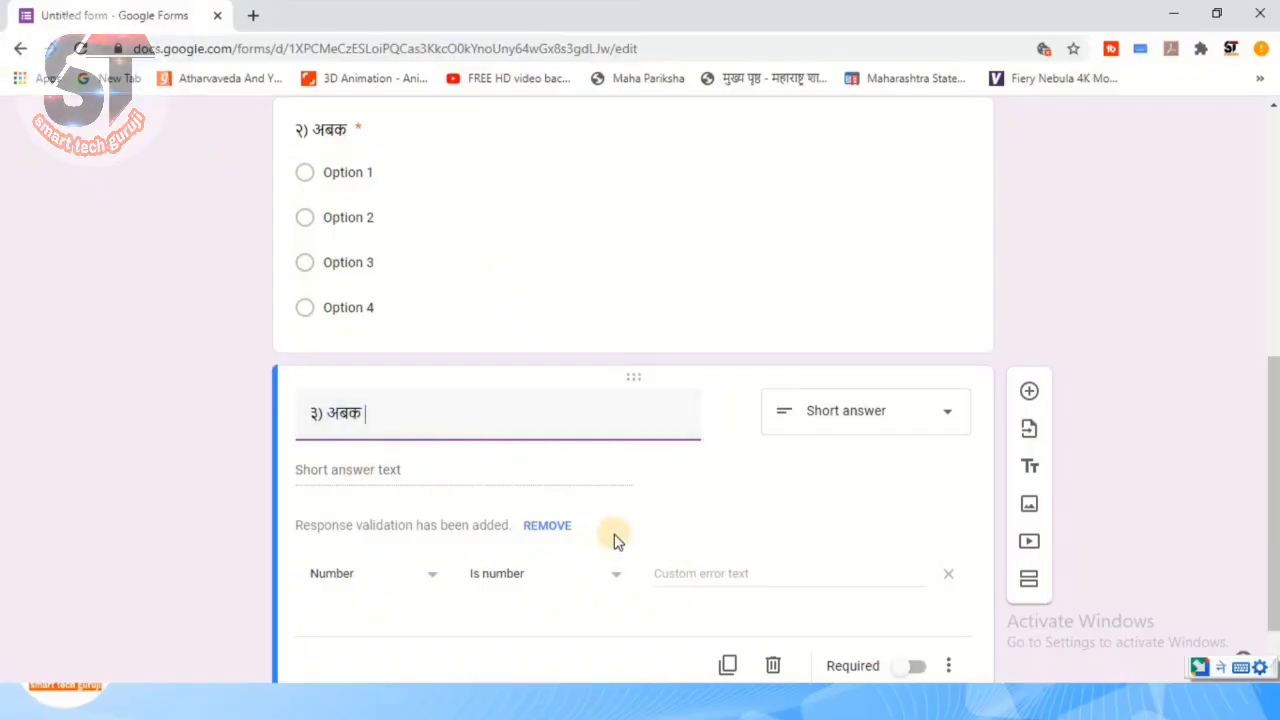
Step: Add a new section after question ३ and title it "२ ते ३ वाक्यात उत्तरे द्या ."
scroll(614, 540, "down", 1)
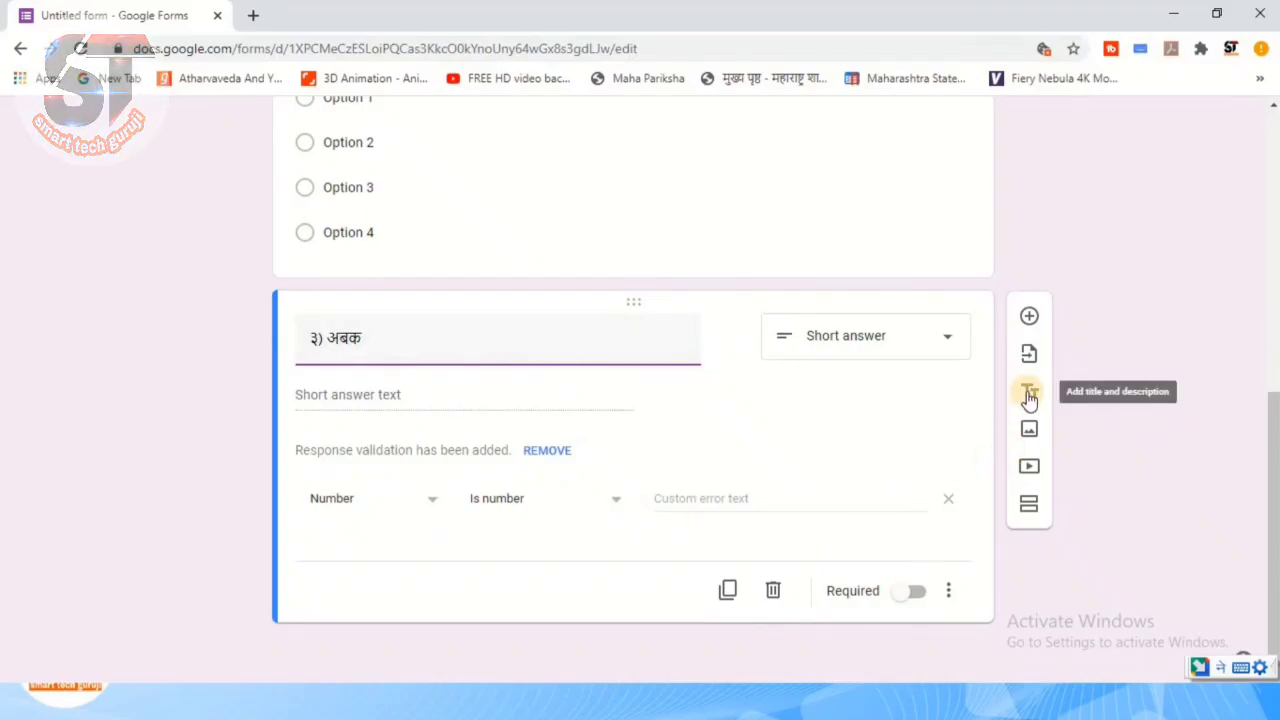
left_click(1028, 507)
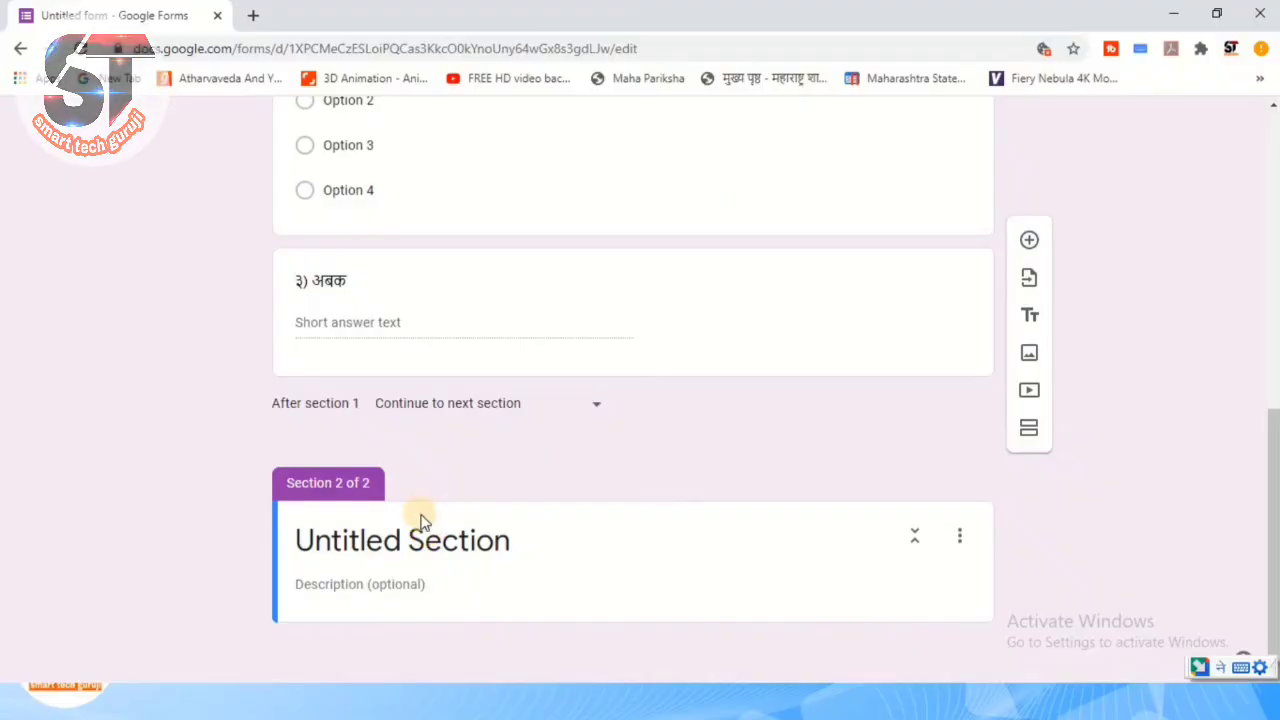
left_click(420, 537)
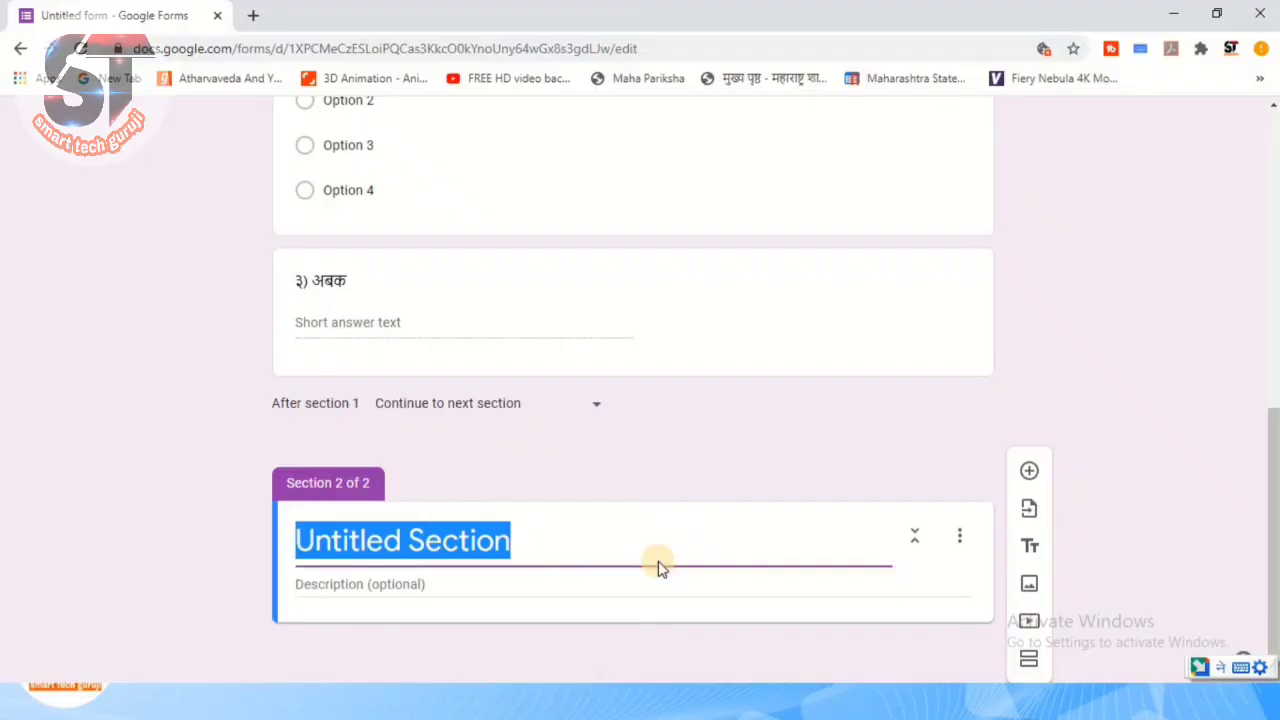
key("BackSpace")
type("२ ते")
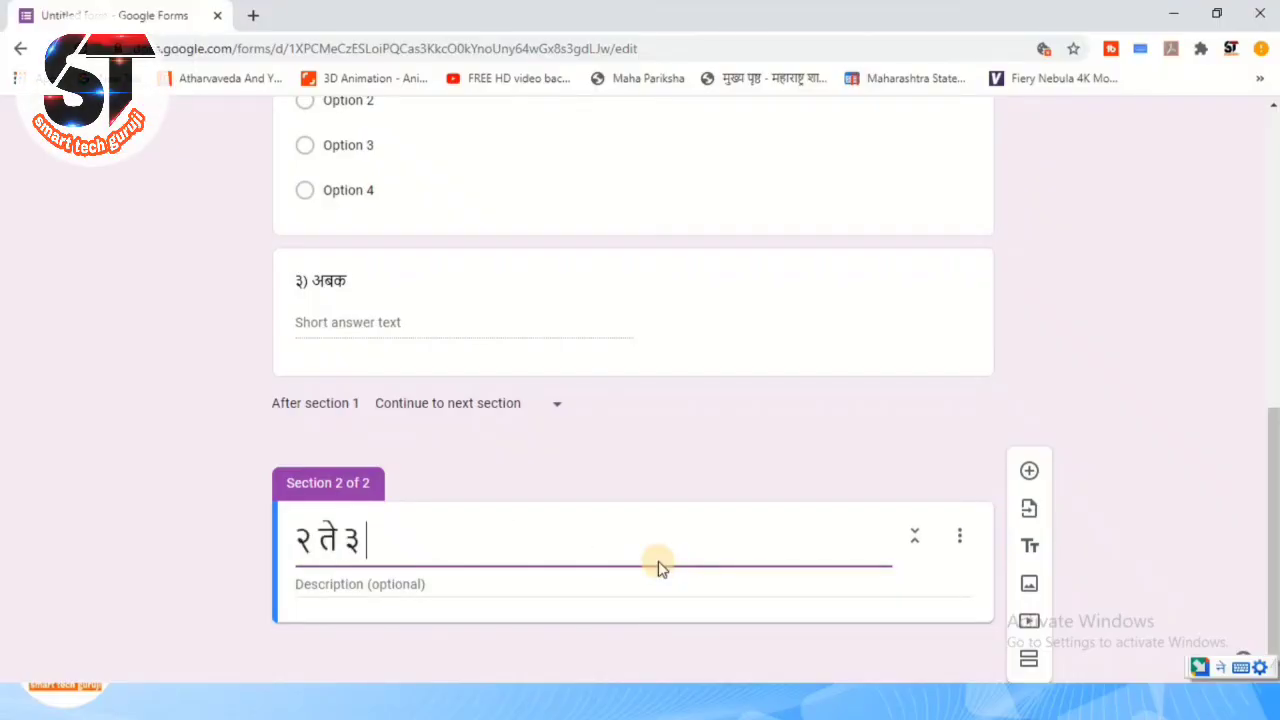
type(" ३ वाक्यात")
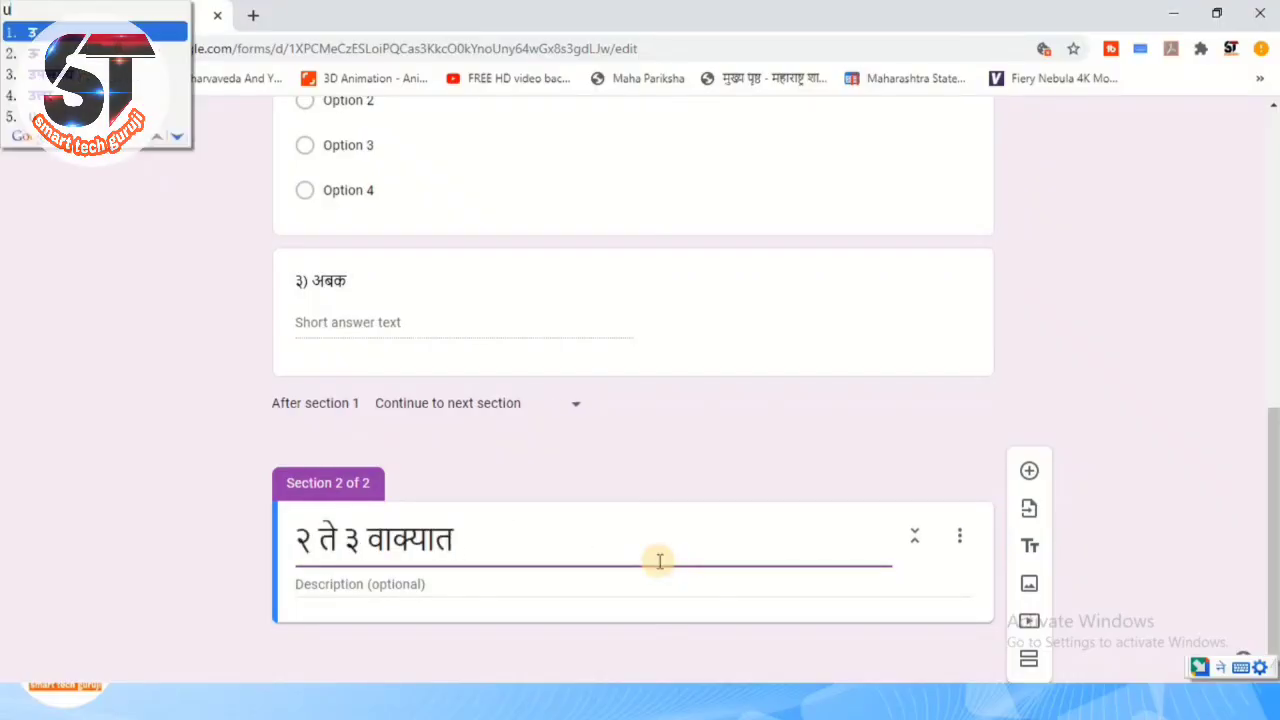
type(" उत्तरे द्या .")
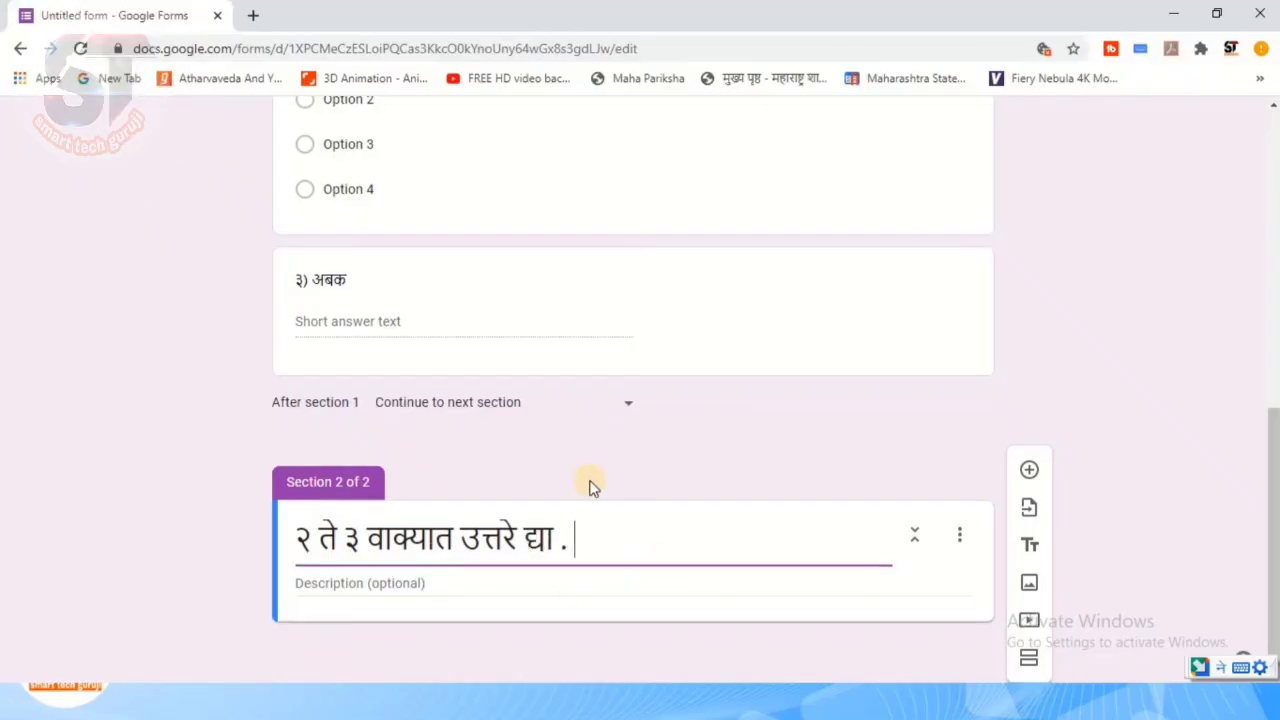
Step: Add the required Short answer question "१) अबक" to section 2, followed by another new question
left_click(1020, 470)
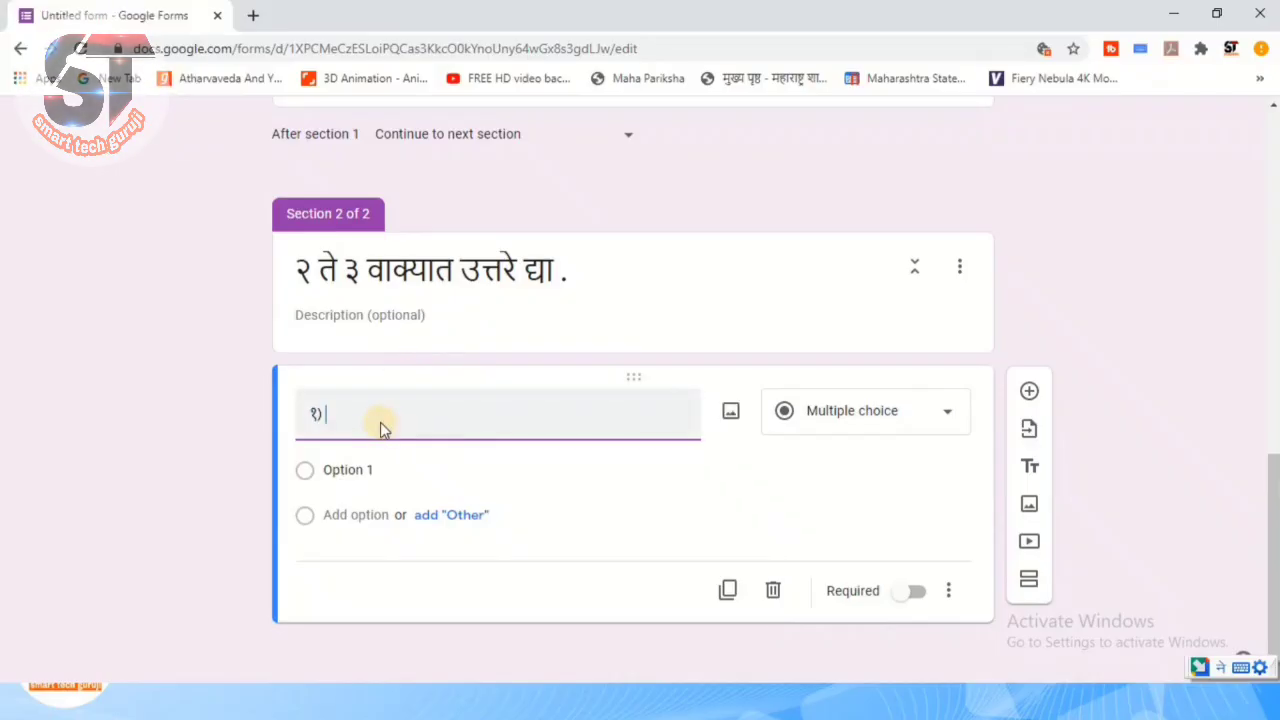
key("space")
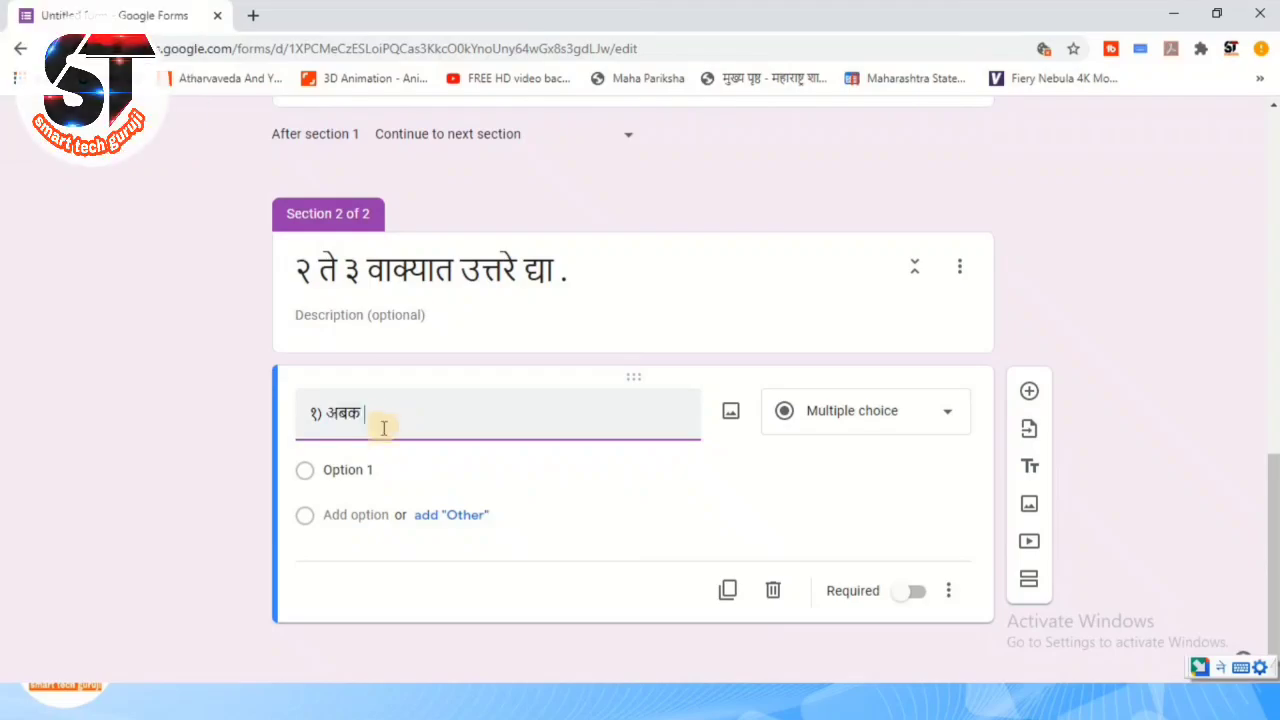
left_click(837, 418)
left_click(829, 152)
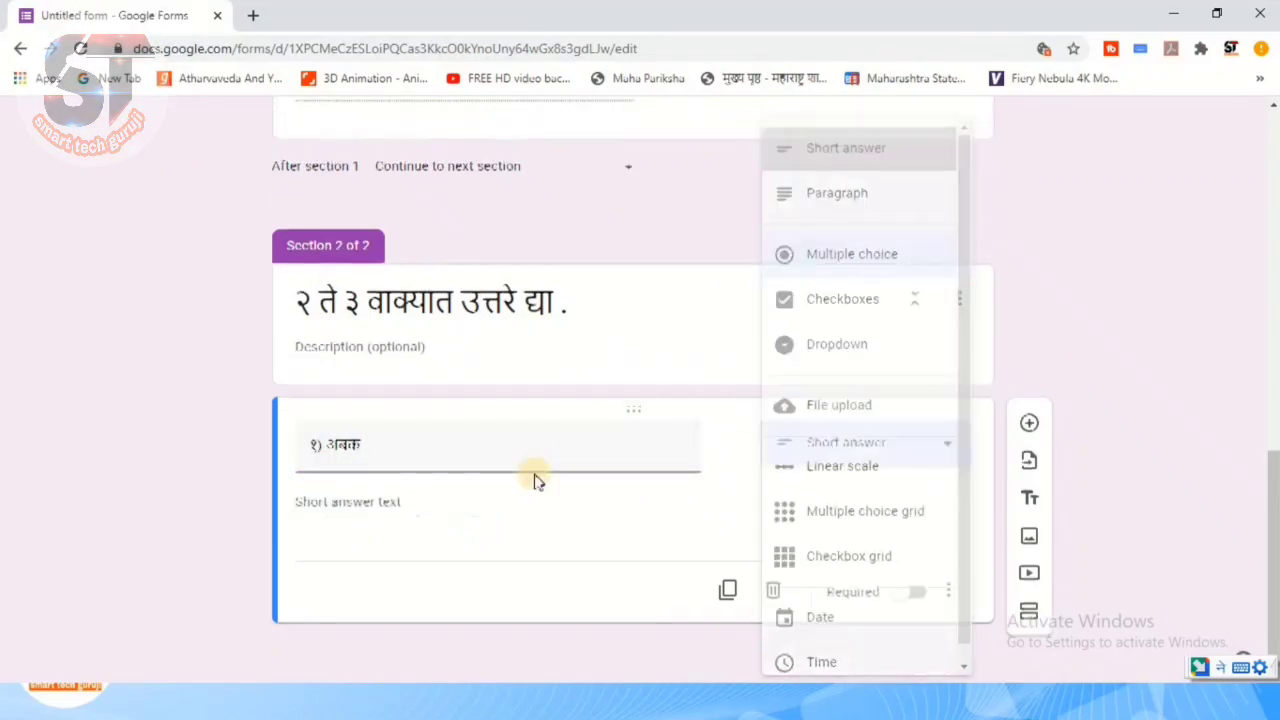
left_click(912, 594)
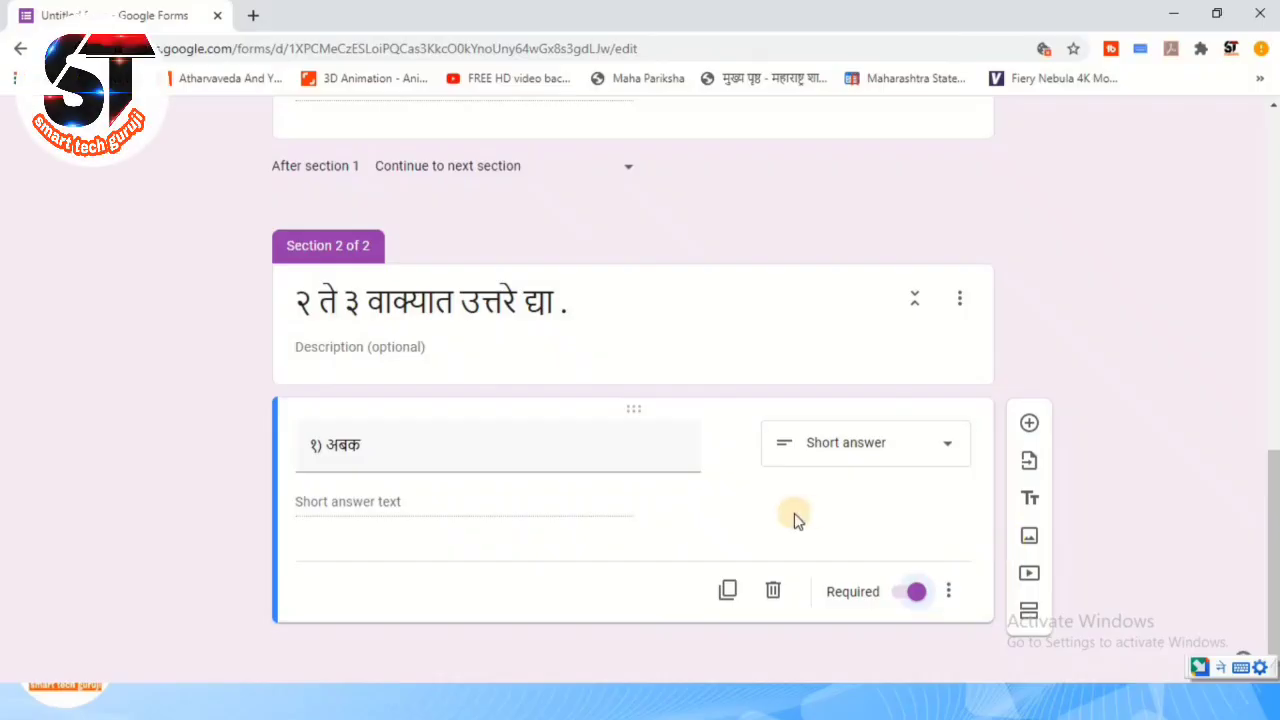
left_click(1029, 422)
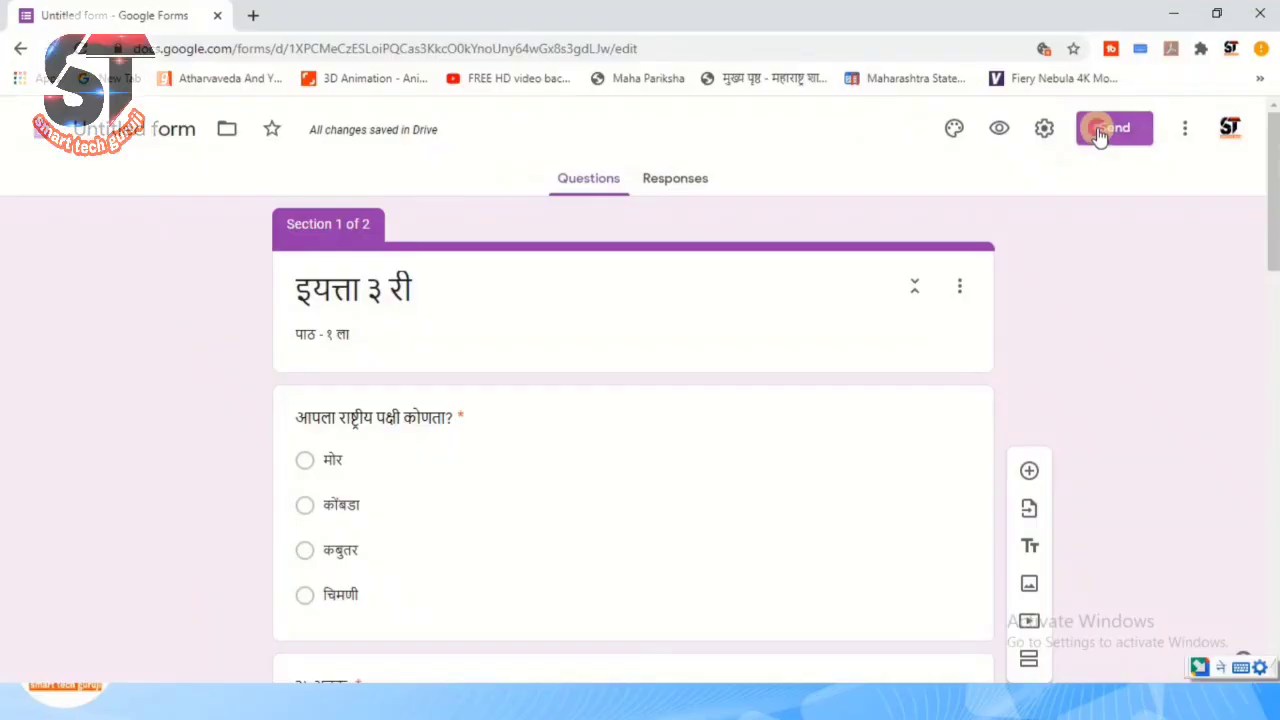
Step: Generate a shortened sharing link for the form and copy it
left_click(1095, 127)
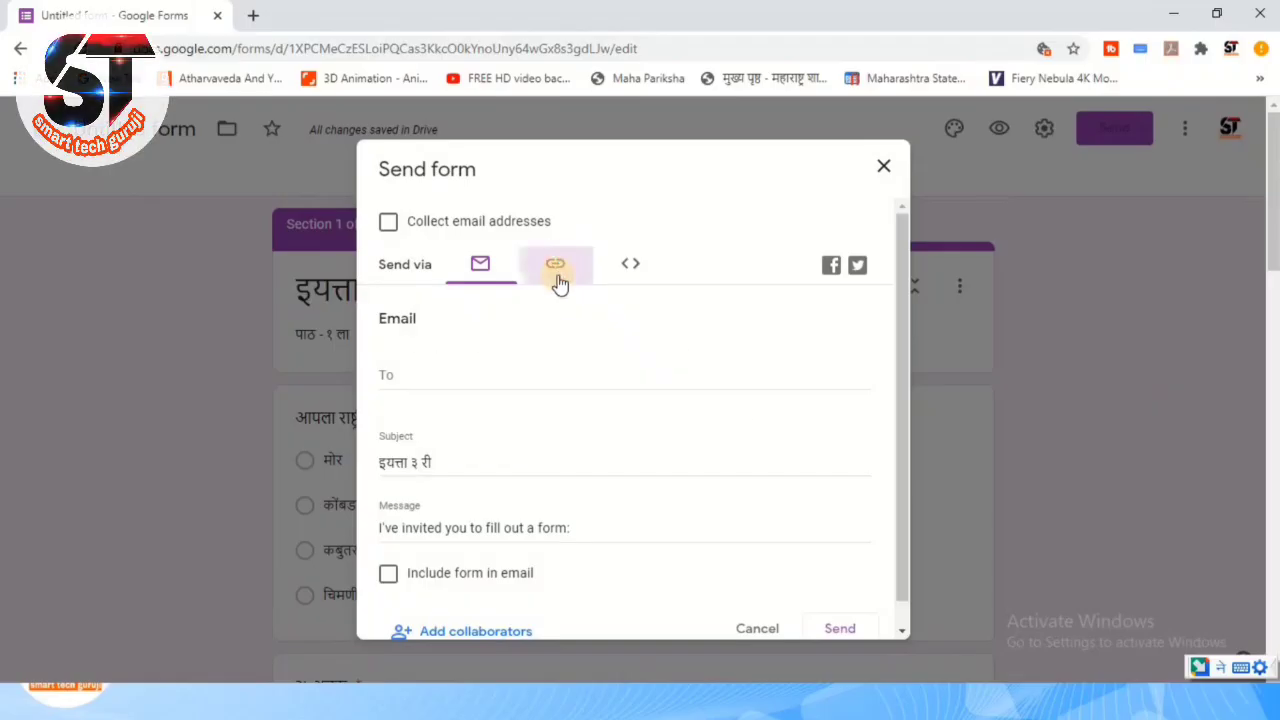
left_click(512, 229)
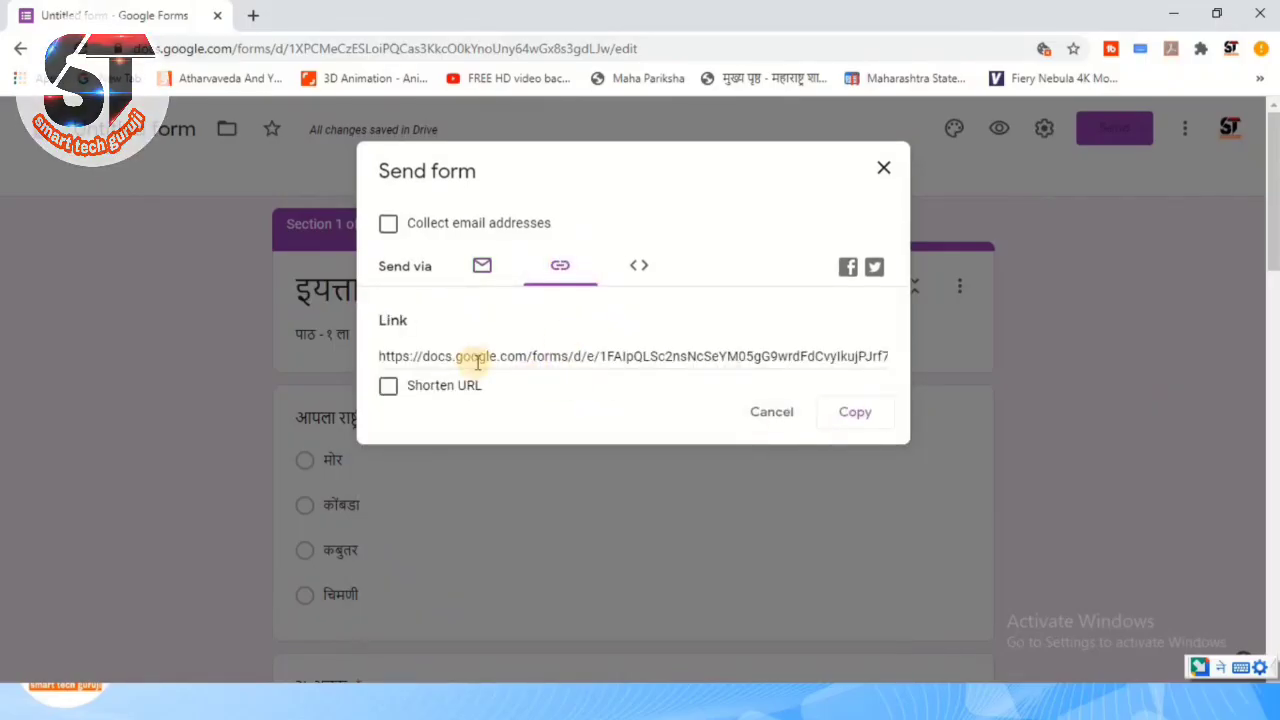
left_click(404, 357)
left_click(389, 386)
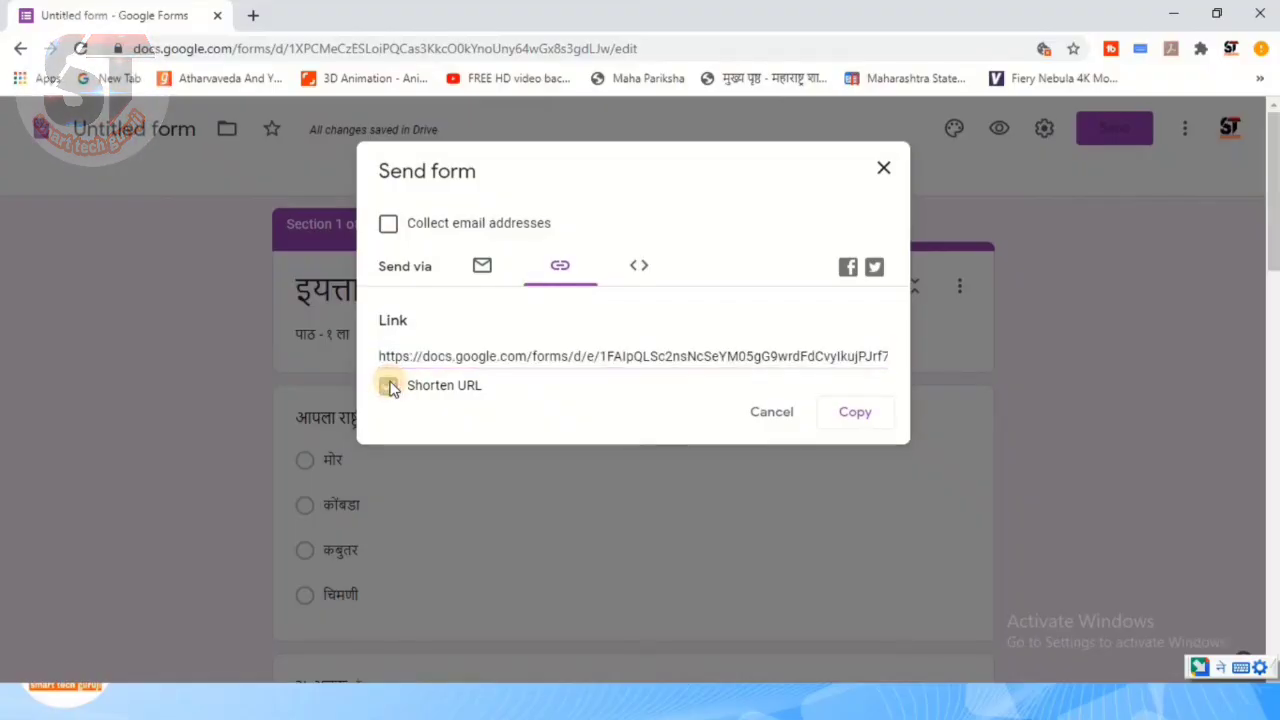
left_click(854, 417)
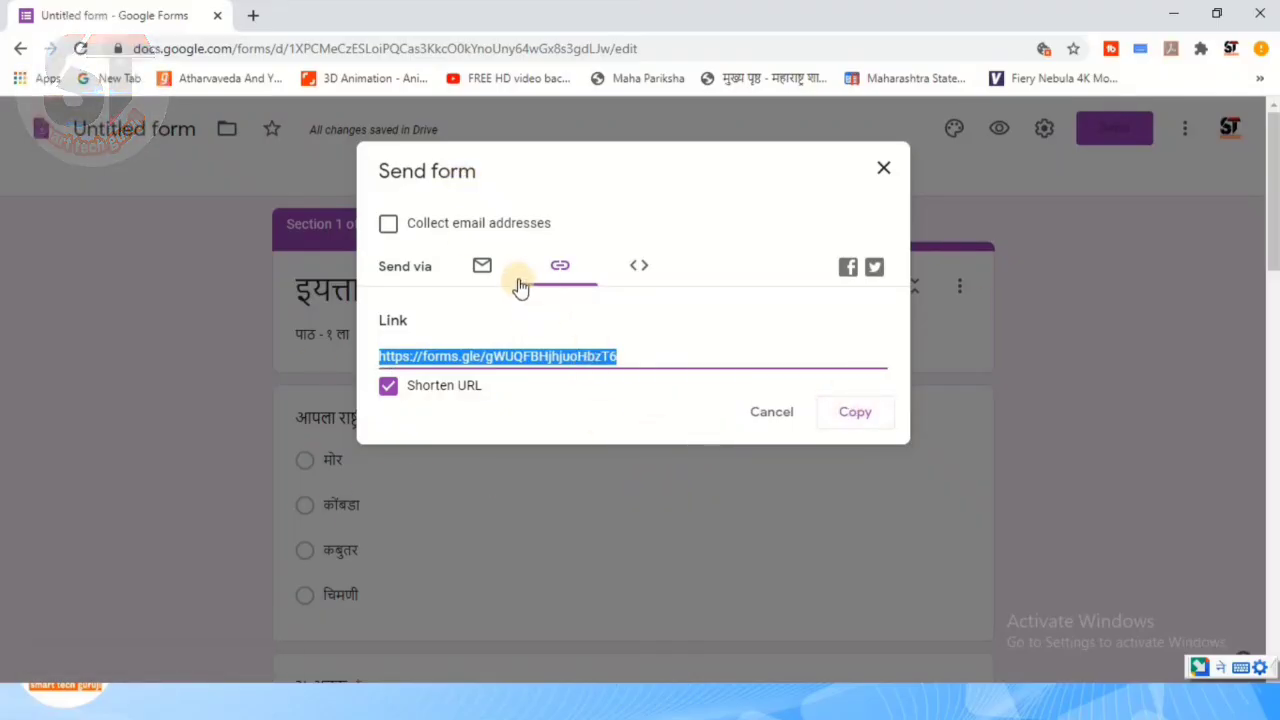
Step: Review the form's email sending options without sending it, and view the form's responses
left_click(483, 267)
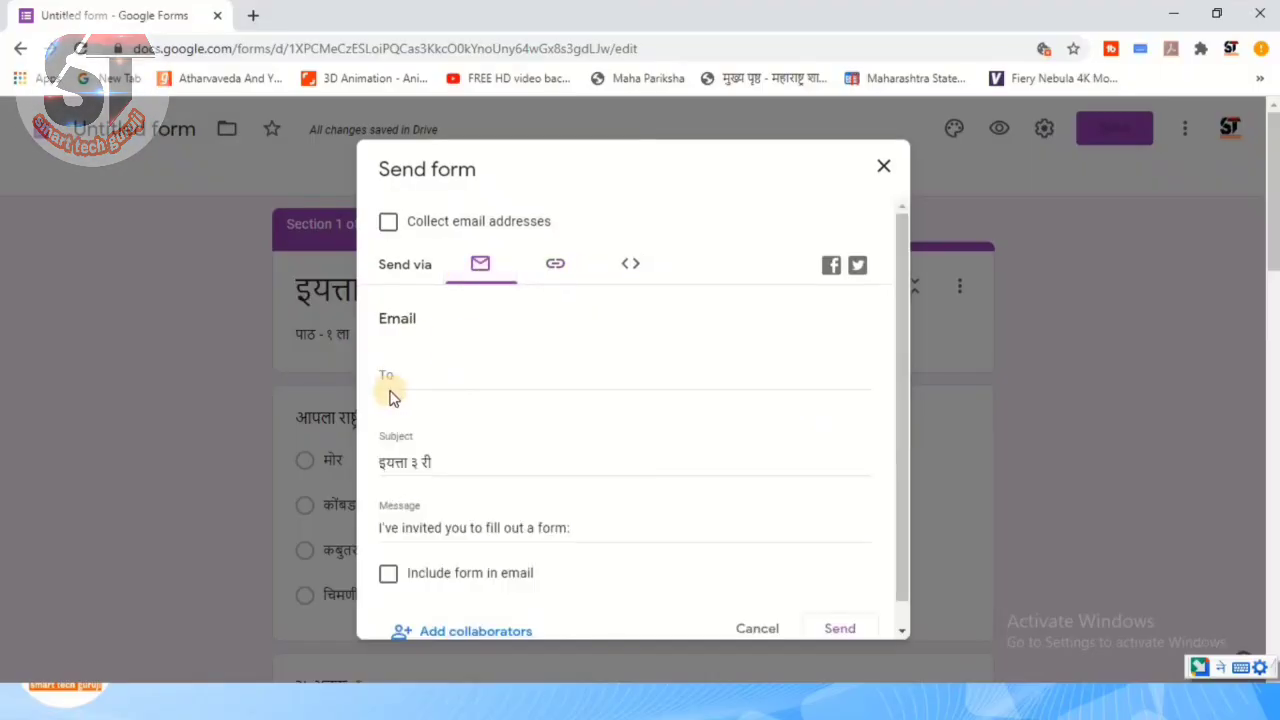
scroll(440, 380, "down", 1)
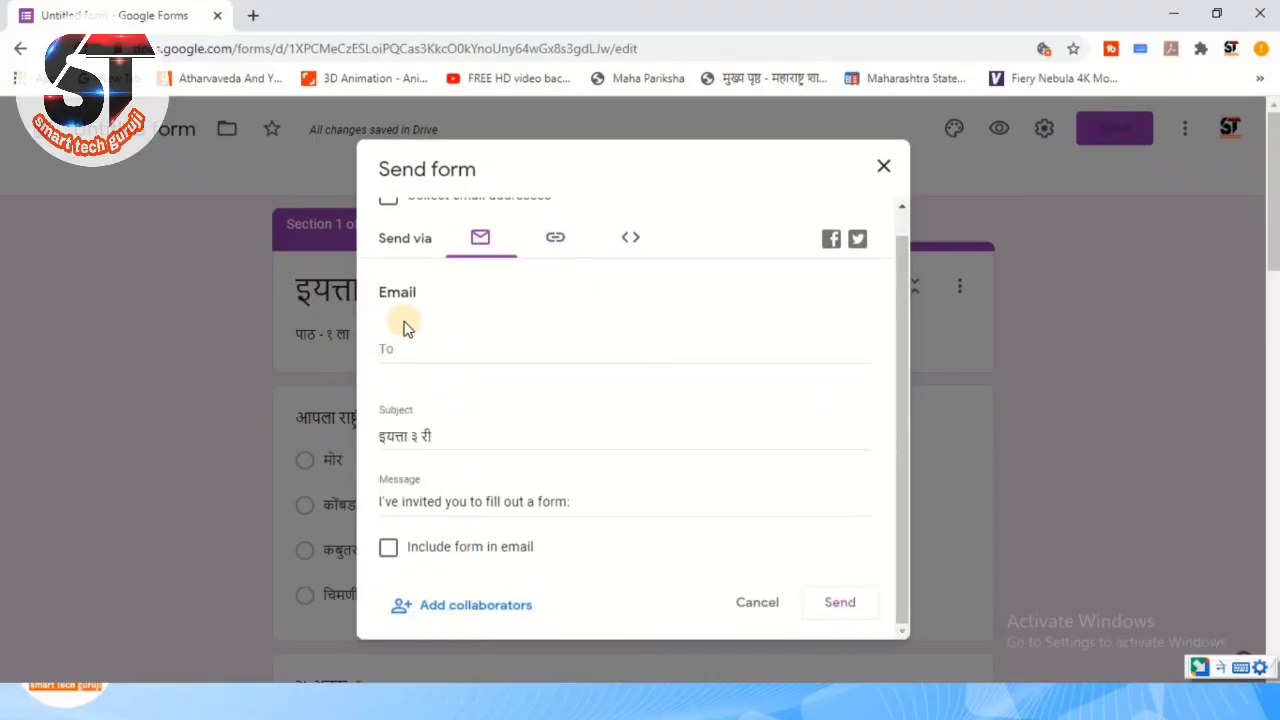
left_click(403, 349)
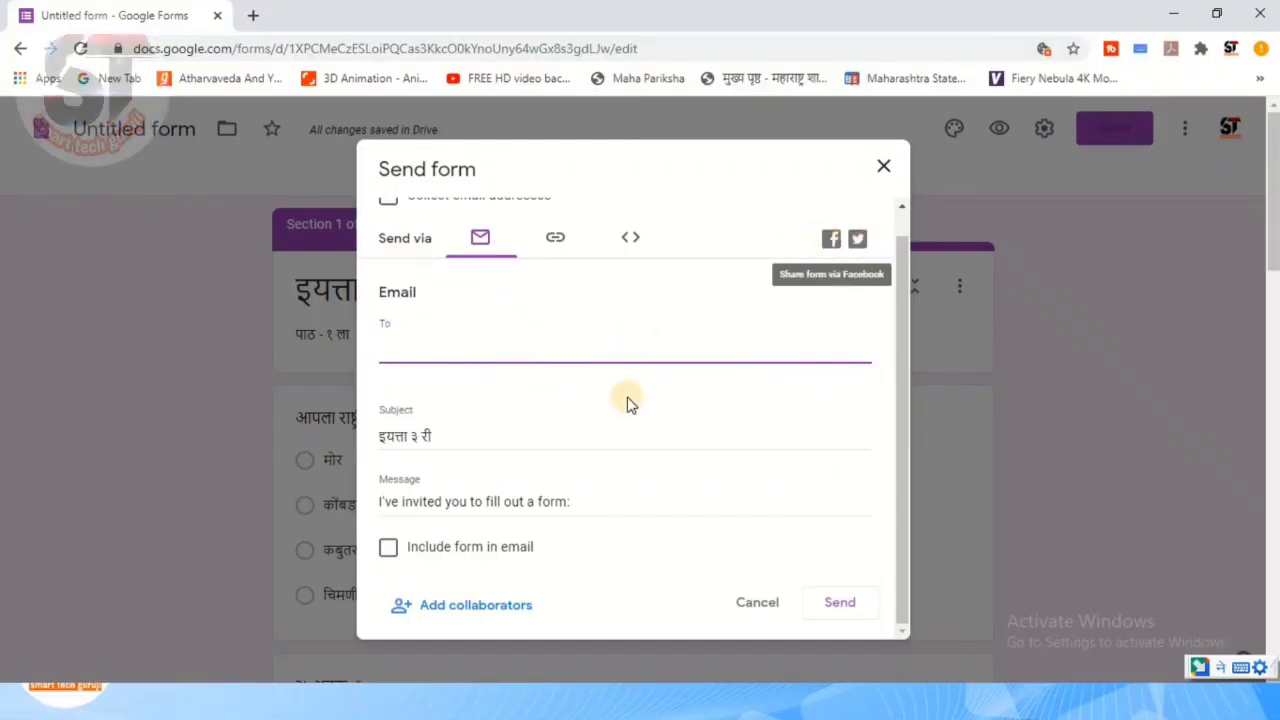
scroll(560, 470, "down", 1)
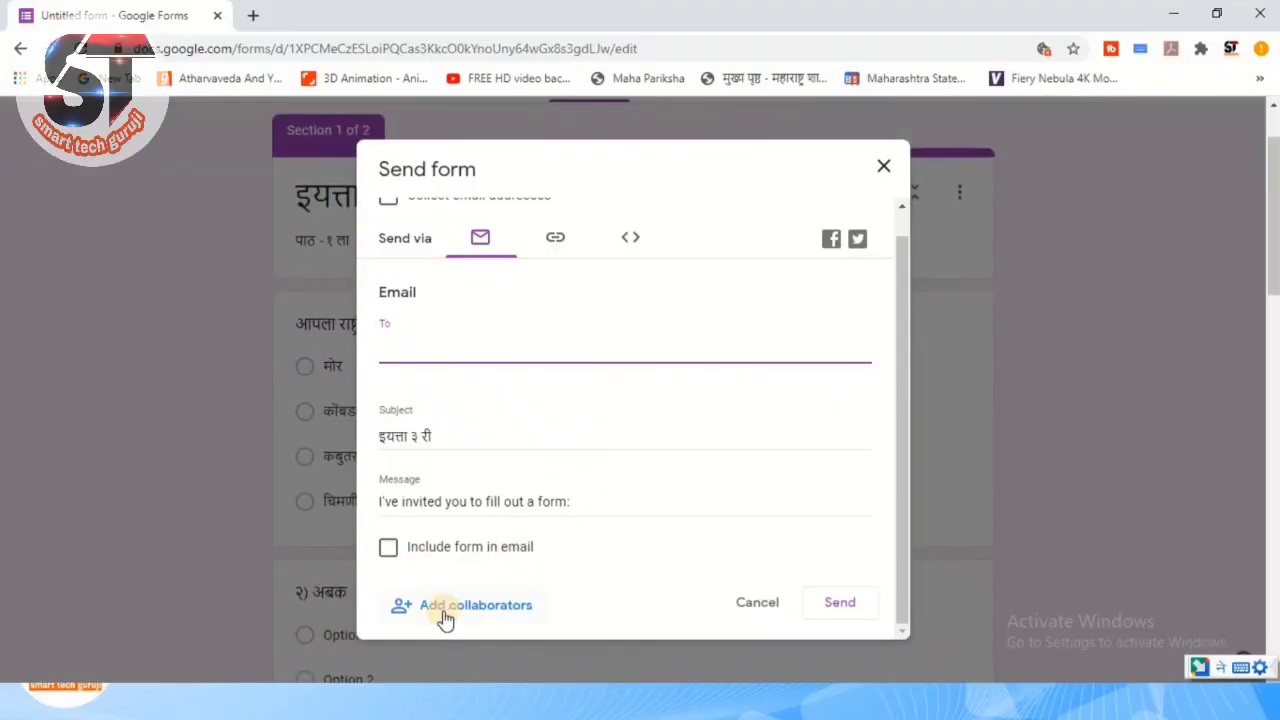
left_click(881, 171)
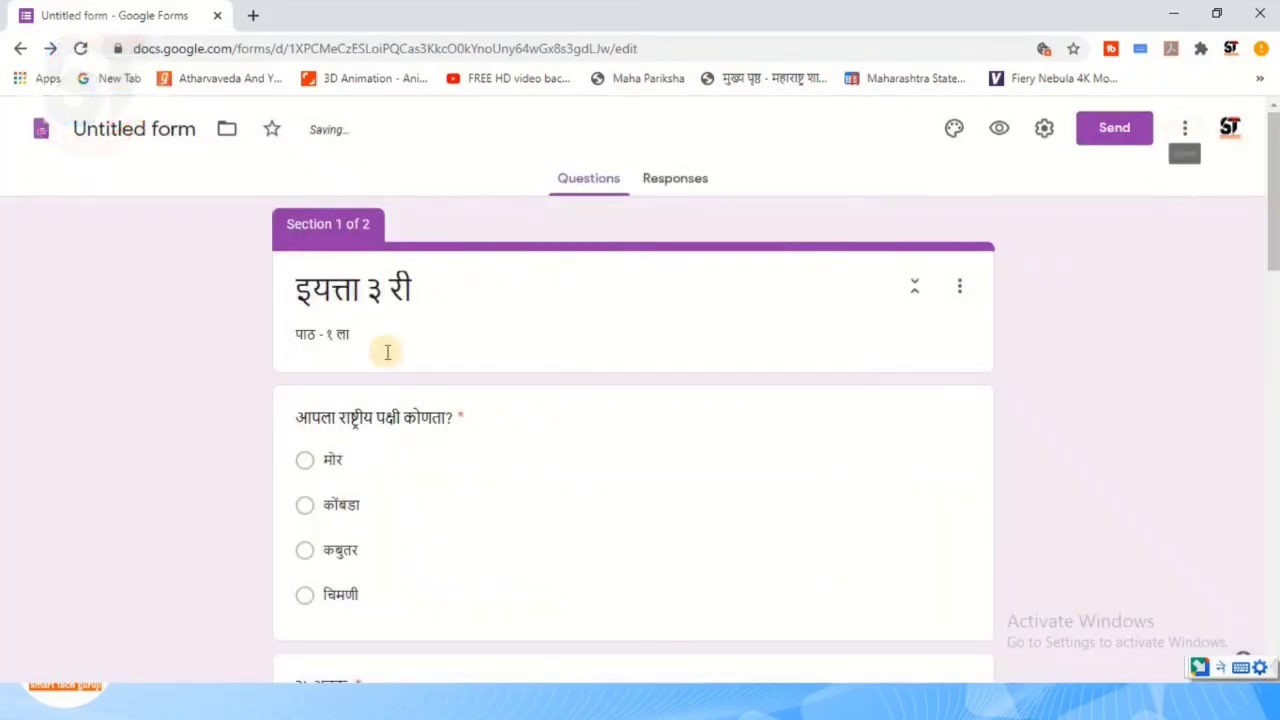
left_click(663, 182)
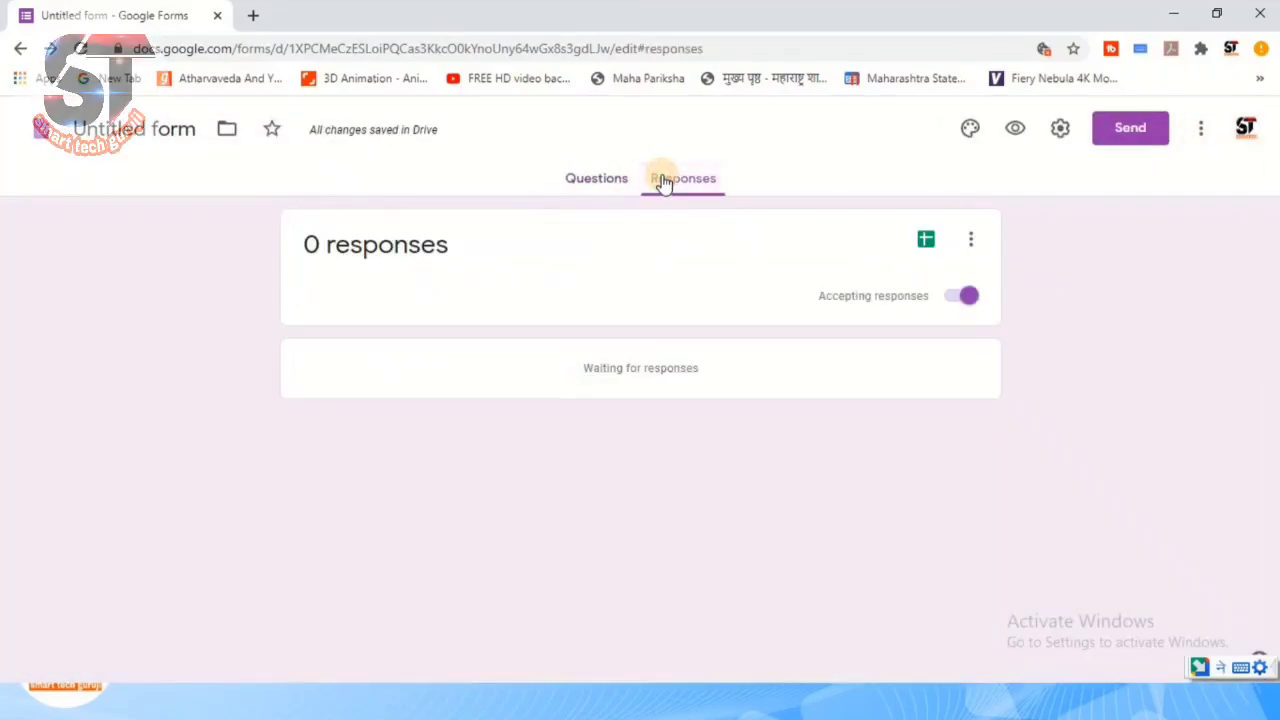